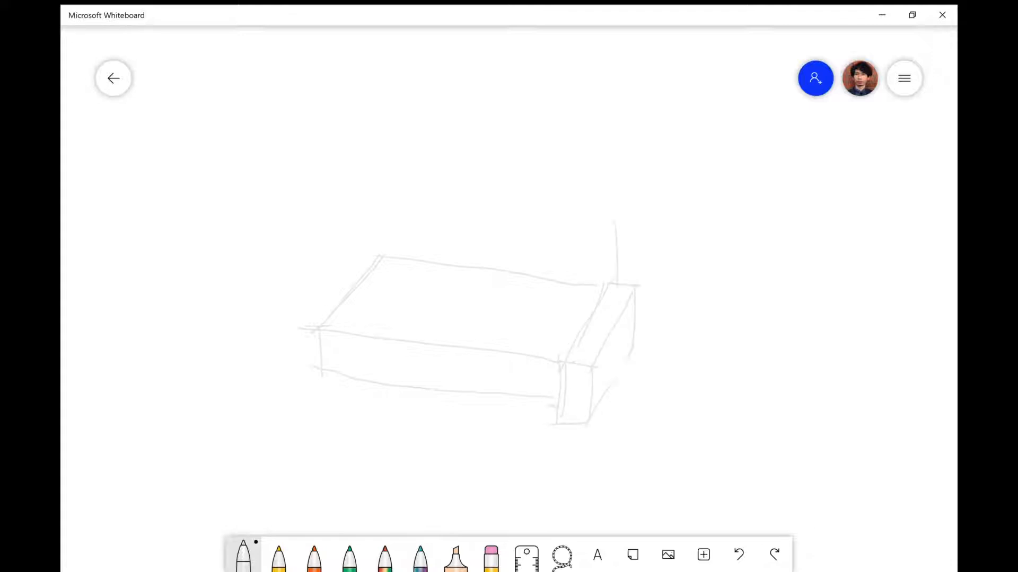
# Finish the light guide line along the seat's lower edge and retrace the seat block's outline in black pen.
pyautogui.moveTo(325, 381); pyautogui.dragTo(558, 406)
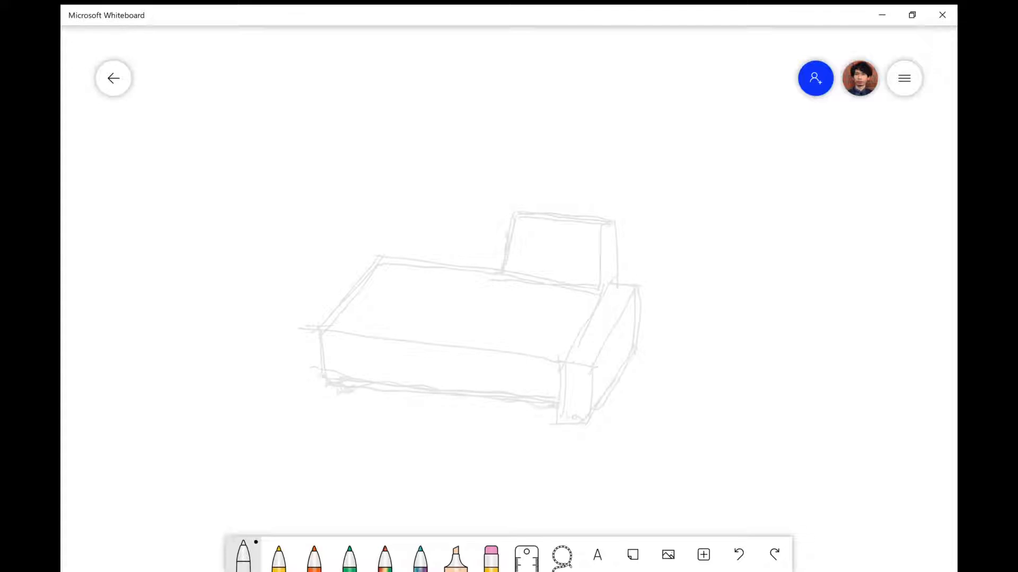
pyautogui.click(243, 557)
pyautogui.click(313, 520)
pyautogui.click(279, 449)
pyautogui.moveTo(318, 328); pyautogui.dragTo(380, 260)
pyautogui.moveTo(377, 265); pyautogui.dragTo(607, 288)
pyautogui.moveTo(318, 327); pyautogui.dragTo(366, 336)
pyautogui.moveTo(375, 337); pyautogui.dragTo(566, 360)
pyautogui.moveTo(318, 328)
pyautogui.mouseDown()
pyautogui.moveTo(390, 387)
pyautogui.moveTo(568, 405)
pyautogui.mouseUp()
# Outline the box-shaped armrest at the near end of the seat in black pen.
pyautogui.moveTo(562, 356); pyautogui.dragTo(597, 423)
pyautogui.moveTo(594, 356); pyautogui.dragTo(592, 424)
pyautogui.moveTo(563, 354); pyautogui.dragTo(615, 282)
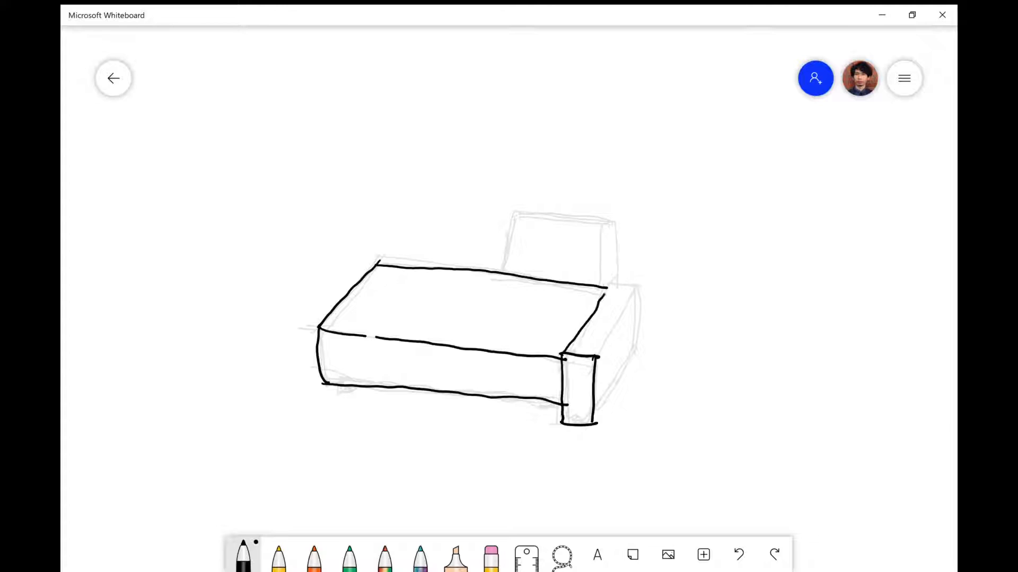
pyautogui.moveTo(594, 356); pyautogui.dragTo(638, 289)
pyautogui.moveTo(615, 282); pyautogui.dragTo(631, 354)
# Outline the backrest behind the seat in black pen, including its narrow side face.
pyautogui.moveTo(501, 207); pyautogui.dragTo(526, 208)
pyautogui.moveTo(536, 209); pyautogui.dragTo(618, 219)
pyautogui.moveTo(604, 217); pyautogui.dragTo(598, 290)
pyautogui.moveTo(618, 219); pyautogui.dragTo(617, 268)
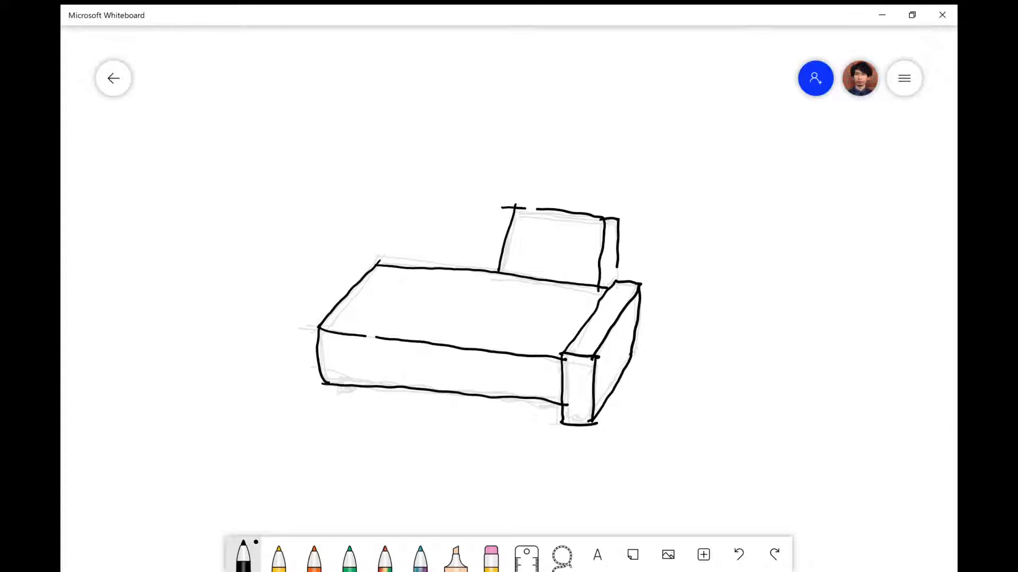
# Add a row of diagonal black hatching strokes as a shadow beneath the seat's front edge.
pyautogui.moveTo(316, 398); pyautogui.dragTo(328, 392)
pyautogui.moveTo(358, 400); pyautogui.dragTo(385, 387)
pyautogui.moveTo(389, 406); pyautogui.dragTo(424, 393)
pyautogui.moveTo(440, 409)
pyautogui.mouseDown()
pyautogui.moveTo(467, 394)
pyautogui.moveTo(490, 398)
pyautogui.mouseUp()
pyautogui.moveTo(499, 410); pyautogui.dragTo(512, 402)
pyautogui.moveTo(525, 414); pyautogui.dragTo(546, 404)
pyautogui.moveTo(549, 422); pyautogui.dragTo(563, 412)
# Hatch the side faces of the backrest and the armrest with black shading strokes.
pyautogui.moveTo(602, 287); pyautogui.dragTo(619, 242)
pyautogui.moveTo(599, 371); pyautogui.dragTo(639, 294)
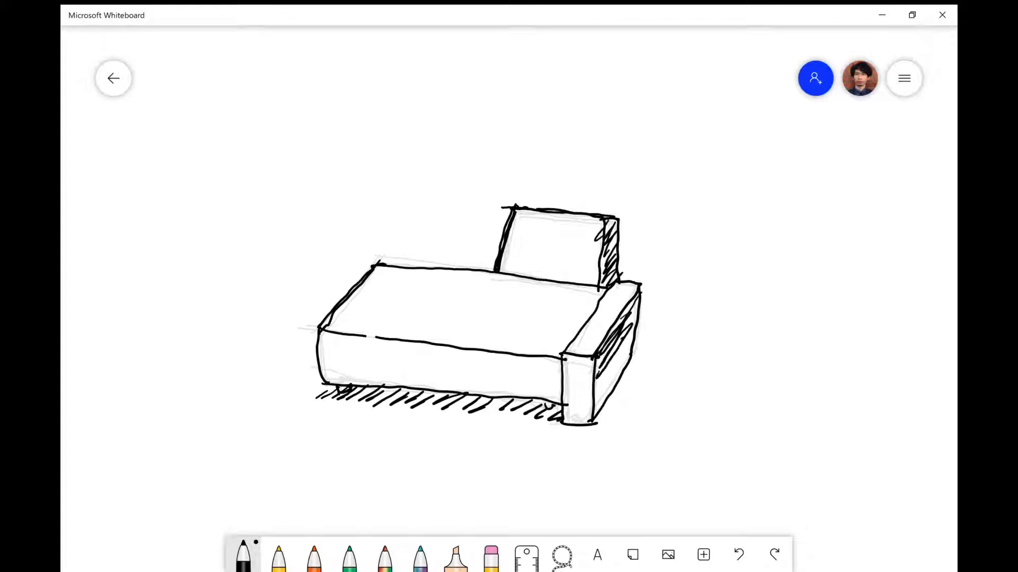
pyautogui.moveTo(588, 405); pyautogui.dragTo(628, 339)
pyautogui.moveTo(620, 358); pyautogui.dragTo(637, 315)
pyautogui.moveTo(595, 381); pyautogui.dragTo(594, 430)
# Set the highlighter to light blue and colour the top surface of the seat.
pyautogui.click(456, 557)
pyautogui.click(456, 557)
pyautogui.click(598, 484)
pyautogui.moveTo(398, 297); pyautogui.dragTo(516, 279)
pyautogui.moveTo(334, 326); pyautogui.dragTo(424, 271)
pyautogui.moveTo(350, 334); pyautogui.dragTo(477, 286)
pyautogui.moveTo(430, 324); pyautogui.dragTo(593, 289)
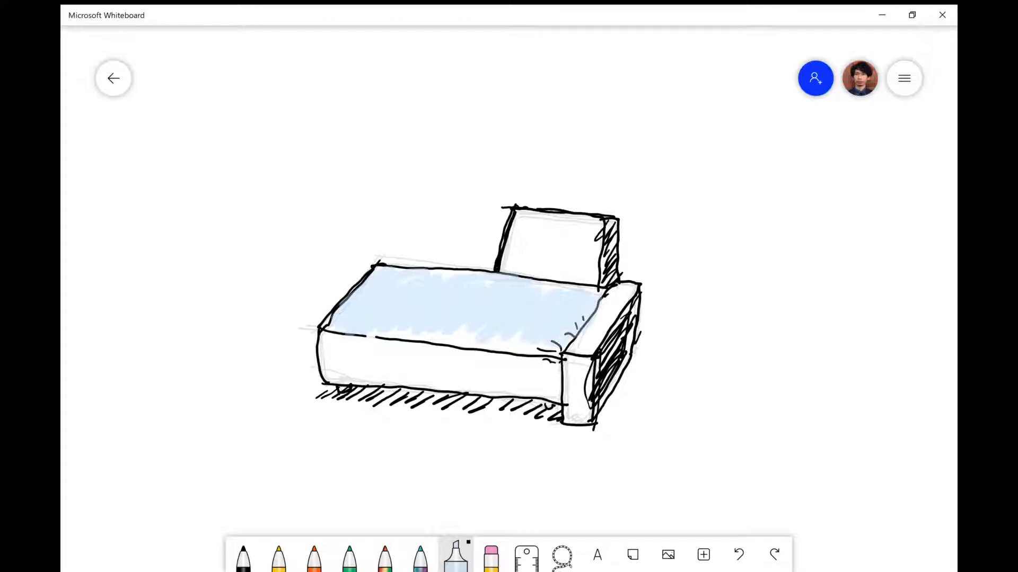
# Colour the armrest, the seat's front face and the backrest with the light blue highlighter.
pyautogui.moveTo(572, 403); pyautogui.dragTo(634, 294)
pyautogui.moveTo(546, 379); pyautogui.dragTo(331, 366)
pyautogui.moveTo(572, 408); pyautogui.dragTo(628, 331)
pyautogui.moveTo(509, 263); pyautogui.dragTo(596, 223)
pyautogui.moveTo(546, 273); pyautogui.dragTo(598, 228)
pyautogui.moveTo(607, 279); pyautogui.dragTo(613, 228)
pyautogui.moveTo(610, 350); pyautogui.dragTo(639, 310)
# Write the title SOFA below the drawing with a thicker black pen.
pyautogui.click(243, 556)
pyautogui.click(243, 557)
pyautogui.click(279, 414)
pyautogui.click(474, 453)
pyautogui.moveTo(391, 423)
pyautogui.mouseDown()
pyautogui.moveTo(373, 444)
pyautogui.moveTo(398, 430)
pyautogui.mouseUp()
pyautogui.moveTo(415, 428); pyautogui.dragTo(413, 450)
pyautogui.moveTo(438, 429); pyautogui.dragTo(445, 453)
# Draw a thin dimension line with end ticks along the armrest's depth and label it 1000.
pyautogui.click(243, 556)
pyautogui.click(279, 484)
pyautogui.moveTo(596, 426); pyautogui.dragTo(644, 434)
pyautogui.moveTo(637, 342); pyautogui.dragTo(704, 350)
pyautogui.moveTo(697, 341); pyautogui.dragTo(621, 457)
pyautogui.moveTo(630, 424); pyautogui.dragTo(643, 436)
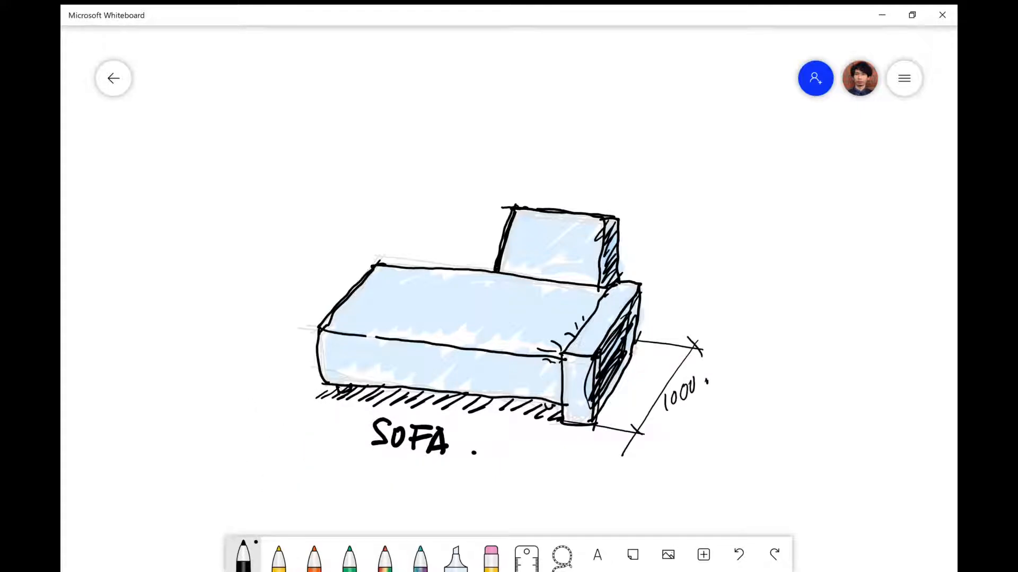
# Draw dimension lines for the seat's depth and length, labelled 800 and 2000.
pyautogui.moveTo(375, 265); pyautogui.dragTo(318, 258)
pyautogui.moveTo(359, 249); pyautogui.dragTo(264, 329)
pyautogui.moveTo(297, 330); pyautogui.dragTo(263, 322)
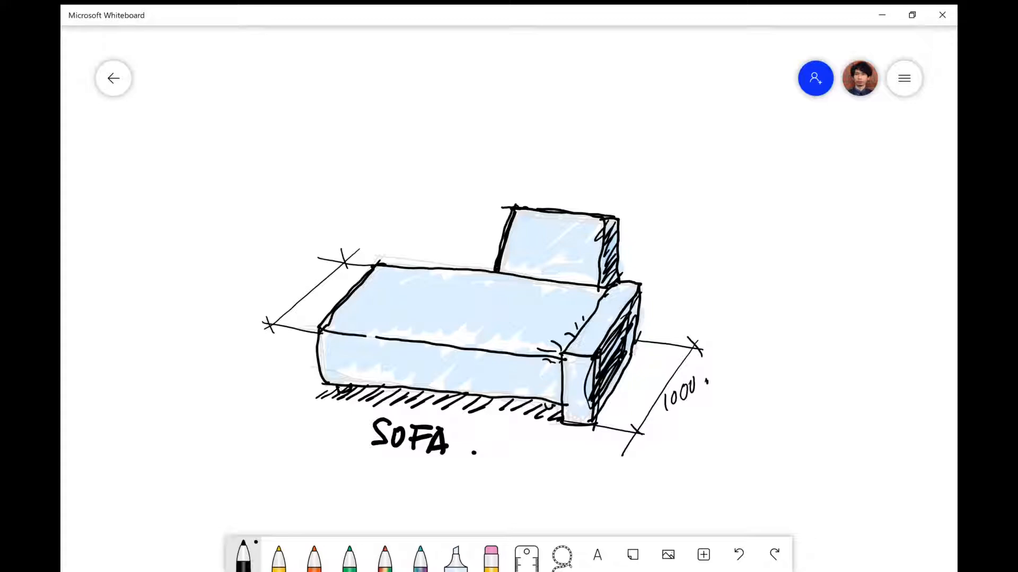
pyautogui.moveTo(263, 449); pyautogui.dragTo(583, 486)
pyautogui.moveTo(561, 470); pyautogui.dragTo(561, 501)
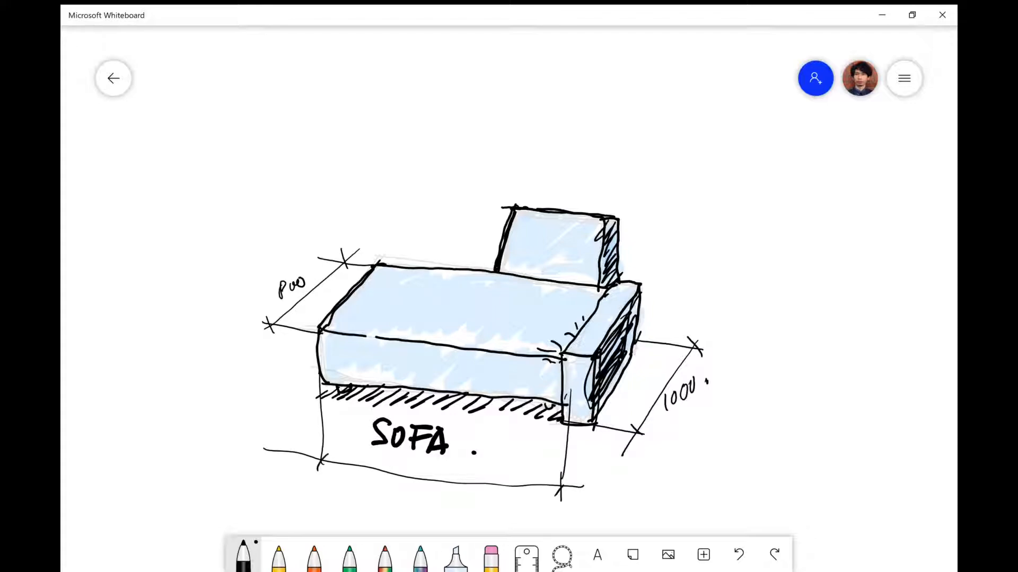
# Draw a dimension line above the backrest for its width and label it 1000.
pyautogui.moveTo(498, 170); pyautogui.dragTo(506, 215)
pyautogui.moveTo(476, 170); pyautogui.dragTo(631, 176)
pyautogui.moveTo(616, 168); pyautogui.dragTo(617, 217)
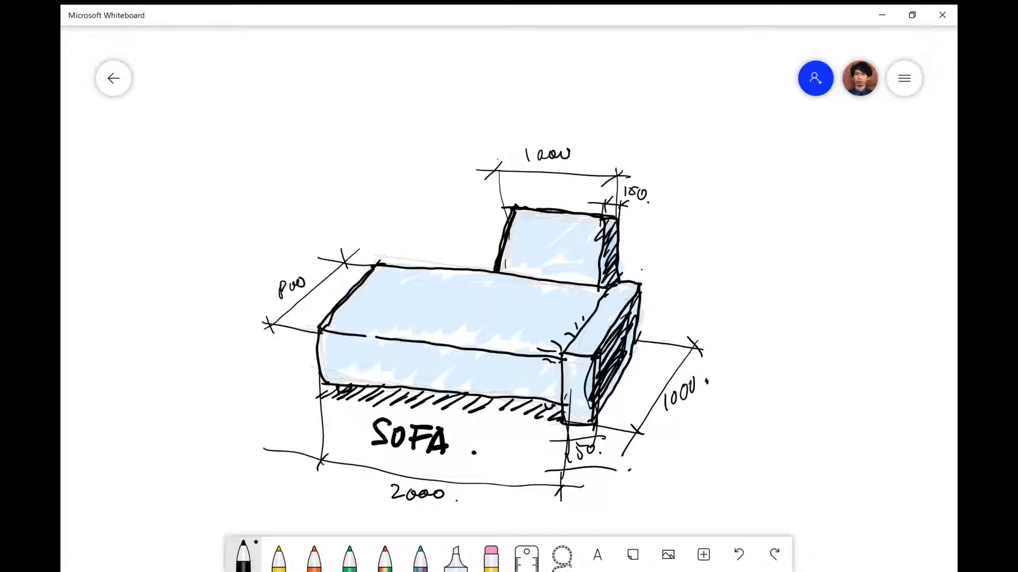
# Redo the undone strokes that draw a person sitting on the far end of the sofa.
pyautogui.click(774, 555)
pyautogui.click(774, 555)
pyautogui.click(774, 555)
pyautogui.click(775, 555)
pyautogui.click(774, 555)
pyautogui.click(775, 555)
pyautogui.click(774, 555)
pyautogui.click(774, 555)
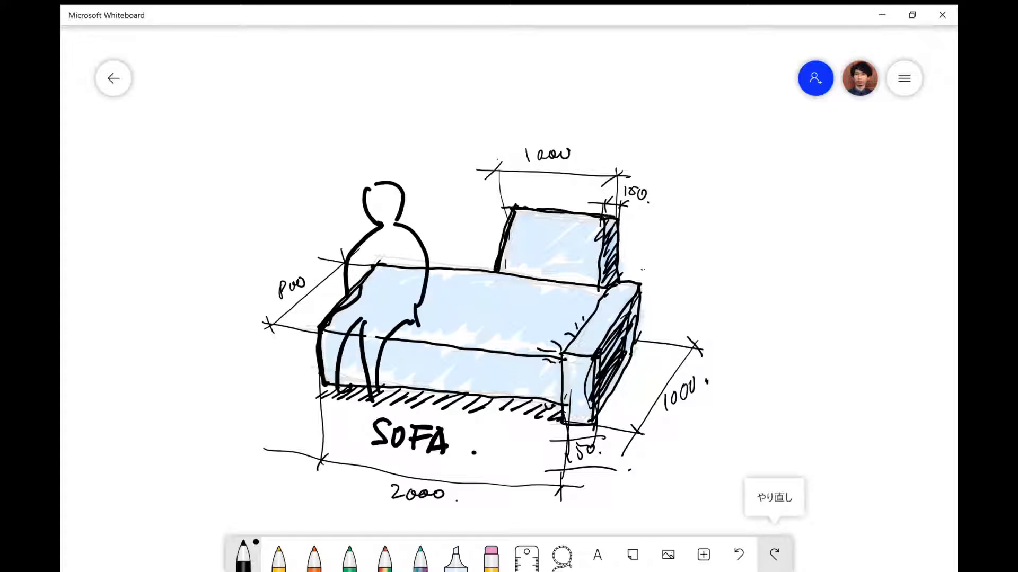
pyautogui.click(774, 555)
pyautogui.click(775, 555)
pyautogui.click(774, 554)
pyautogui.click(774, 555)
# Colour the seated figure's head, body, arm and legs with the highlighter.
pyautogui.click(456, 556)
pyautogui.click(456, 556)
pyautogui.moveTo(372, 191); pyautogui.dragTo(391, 219)
pyautogui.moveTo(391, 219)
pyautogui.mouseDown()
pyautogui.moveTo(356, 258)
pyautogui.moveTo(371, 338)
pyautogui.mouseUp()
pyautogui.moveTo(354, 305); pyautogui.dragTo(327, 370)
pyautogui.moveTo(371, 340); pyautogui.dragTo(366, 372)
pyautogui.moveTo(409, 233)
pyautogui.mouseDown()
pyautogui.moveTo(404, 324)
pyautogui.moveTo(418, 316)
pyautogui.mouseUp()
# Pick another highlighter colour and add strokes across the backrest and seat and beside the seat's far end.
pyautogui.click(456, 557)
pyautogui.click(563, 520)
pyautogui.moveTo(575, 254)
pyautogui.mouseDown()
pyautogui.moveTo(591, 303)
pyautogui.moveTo(505, 310)
pyautogui.moveTo(439, 265)
pyautogui.moveTo(477, 310)
pyautogui.mouseUp()
pyautogui.moveTo(342, 269); pyautogui.dragTo(318, 279)
pyautogui.moveTo(342, 294); pyautogui.dragTo(317, 314)
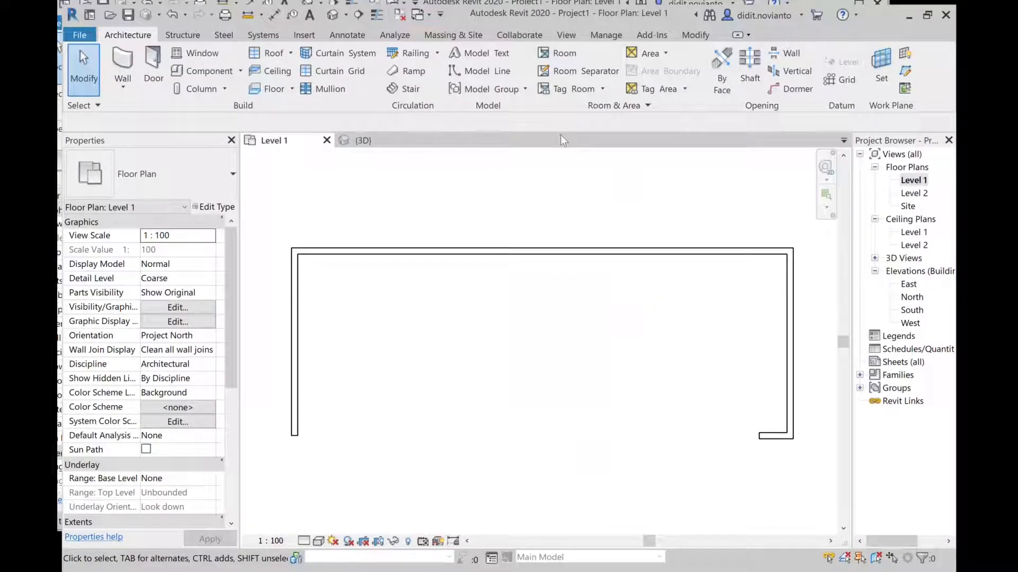
# Switch to Revit, start a new family and select the Metric Furniture template.
pyautogui.scroll(-2, 422, 313)
pyautogui.scroll(1, 457, 314)
pyautogui.scroll(-1, 472, 314)
pyautogui.moveTo(478, 321); pyautogui.dragTo(498, 315, button='middle')
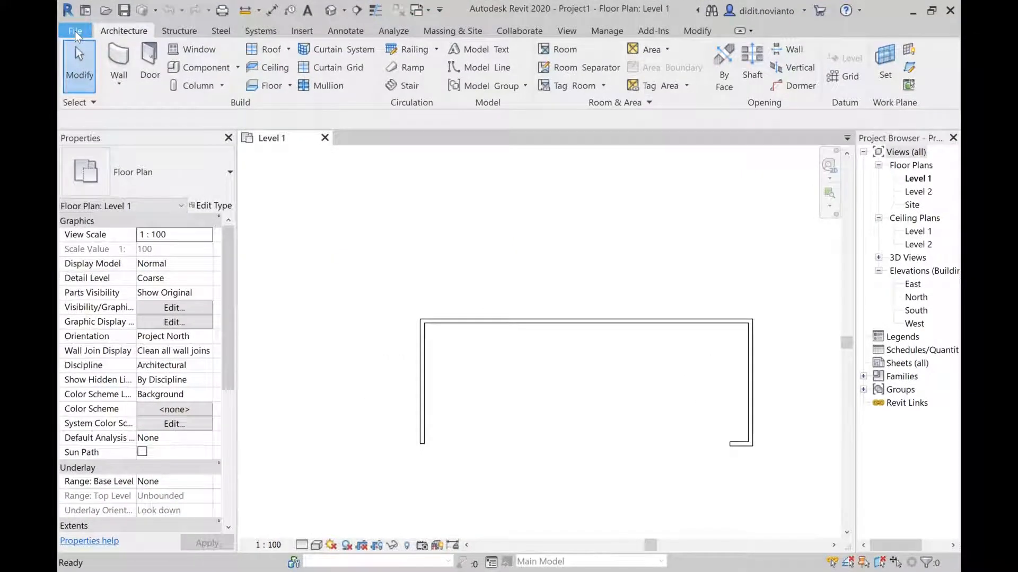
pyautogui.click(75, 31)
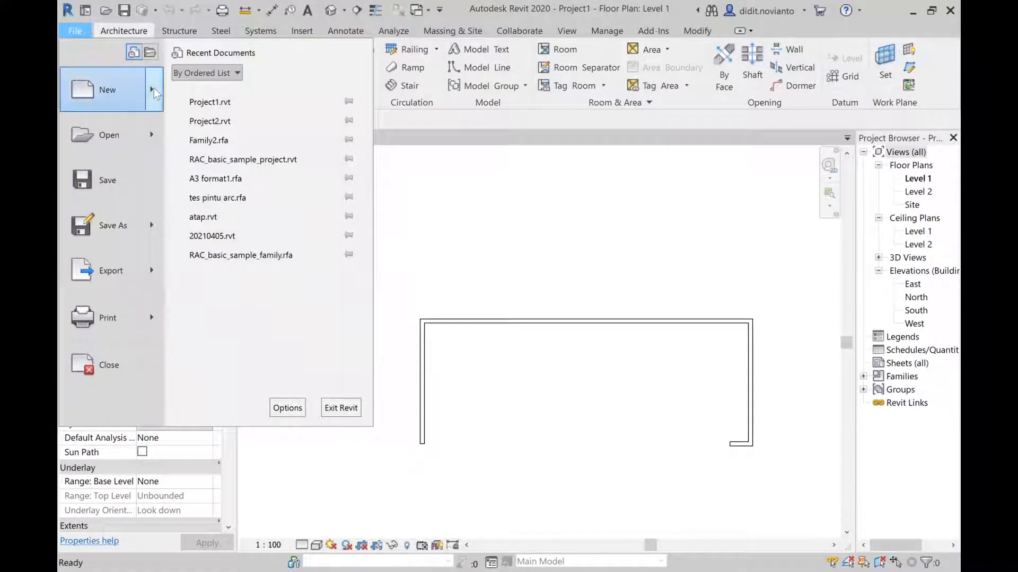
pyautogui.moveTo(154, 89)
pyautogui.click(257, 137)
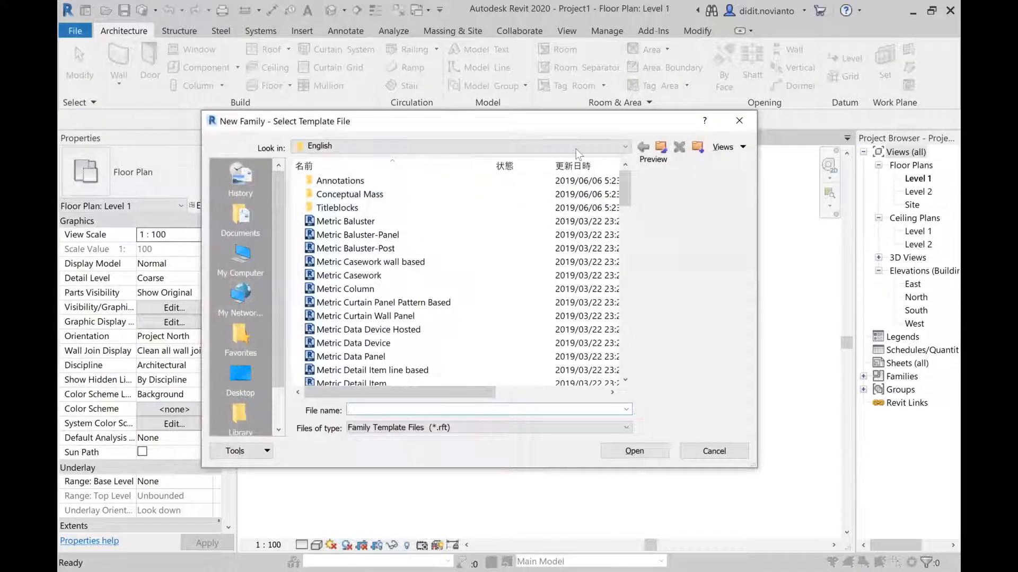
pyautogui.scroll(-5, 404, 309)
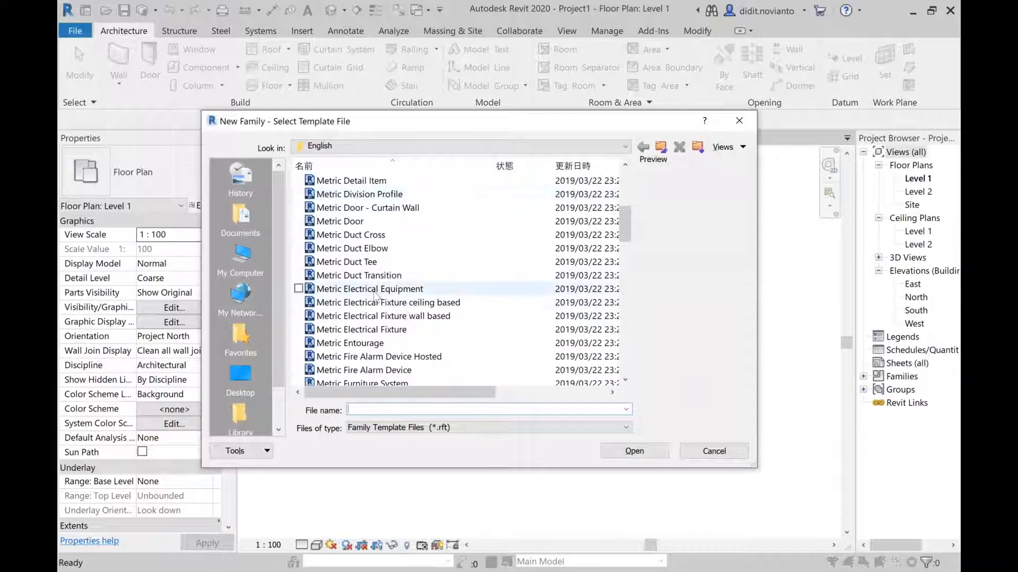
pyautogui.scroll(-2, 403, 300)
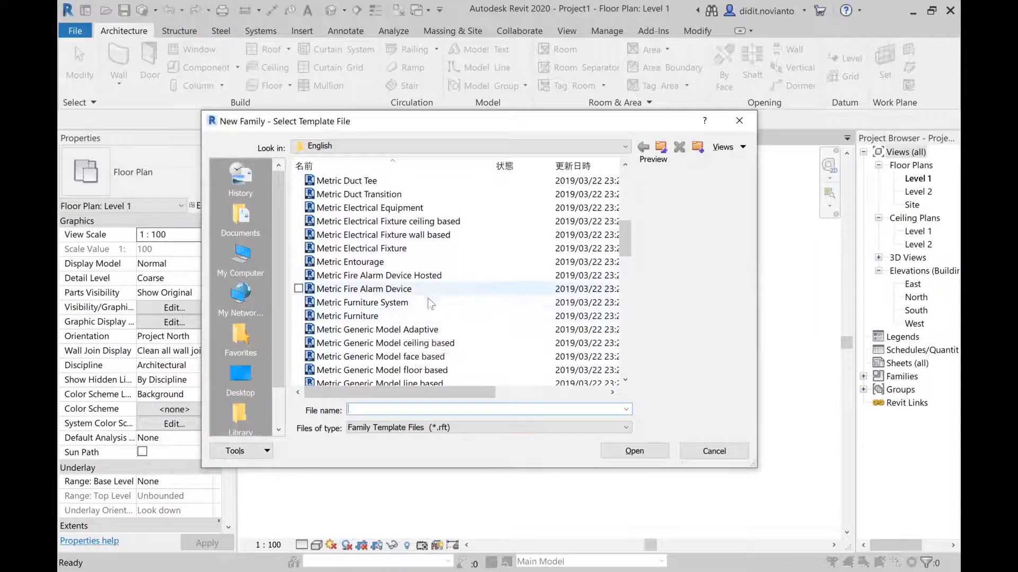
pyautogui.click(430, 311)
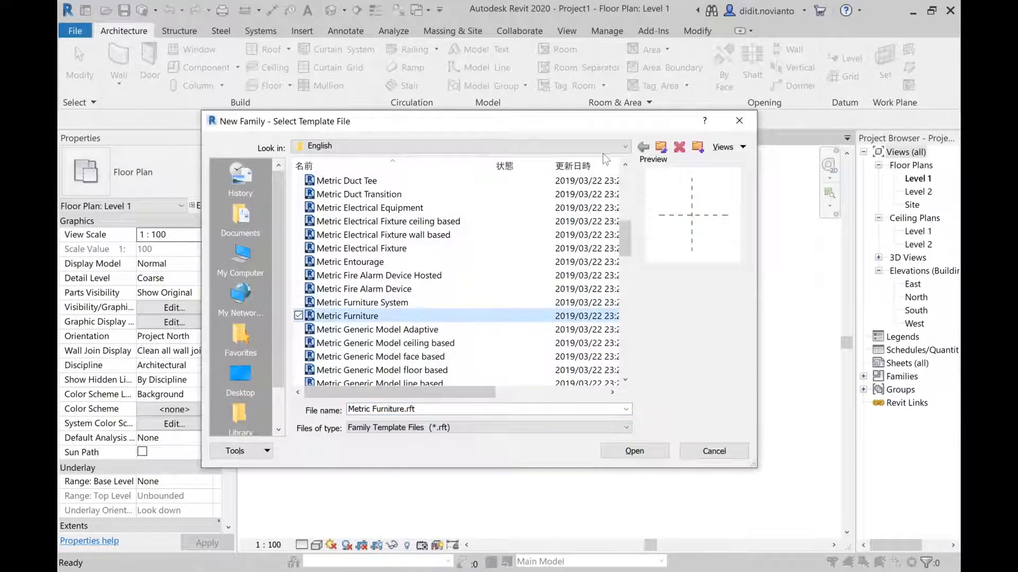
# Browse through Family Templates to the English folder and create the family from the Metric Furniture template.
pyautogui.click(660, 150)
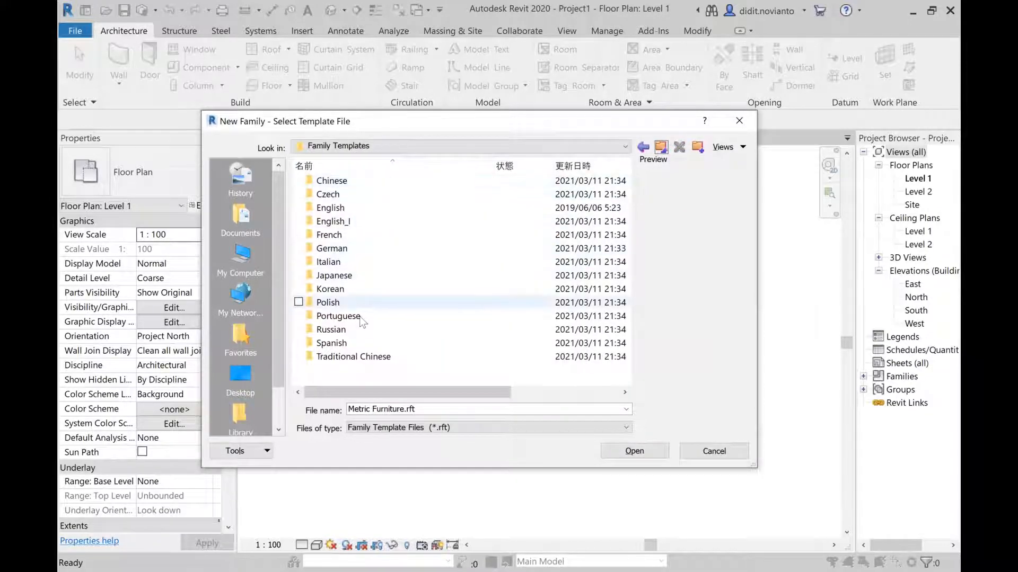
pyautogui.doubleClick(379, 209)
pyautogui.scroll(-4, 383, 297)
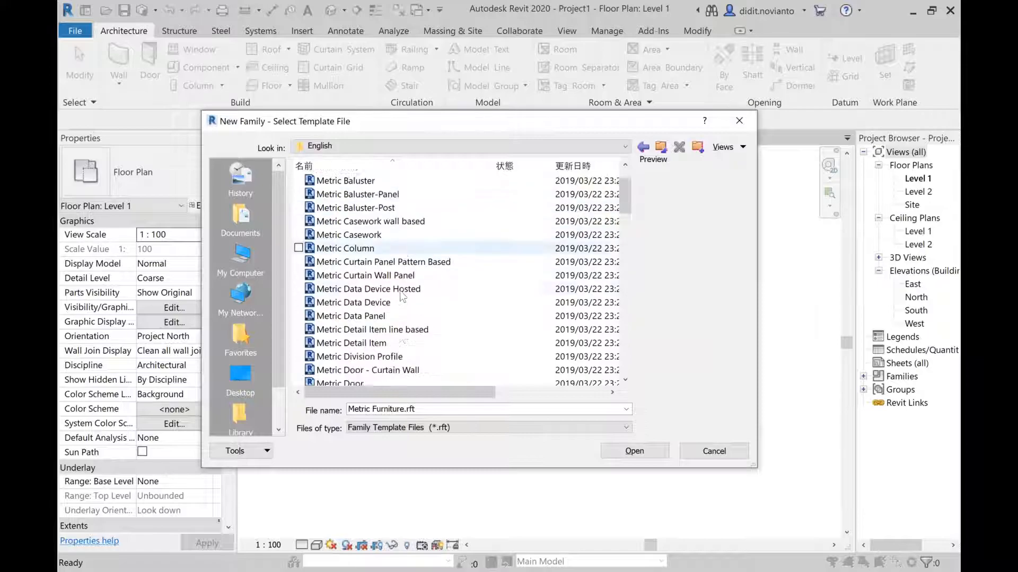
pyautogui.scroll(-2, 404, 275)
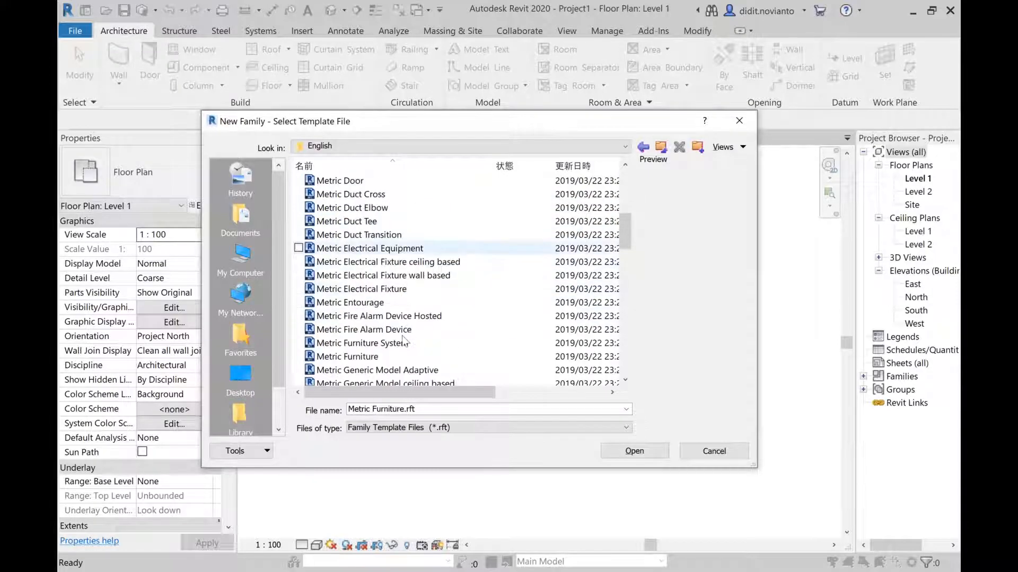
pyautogui.click(402, 355)
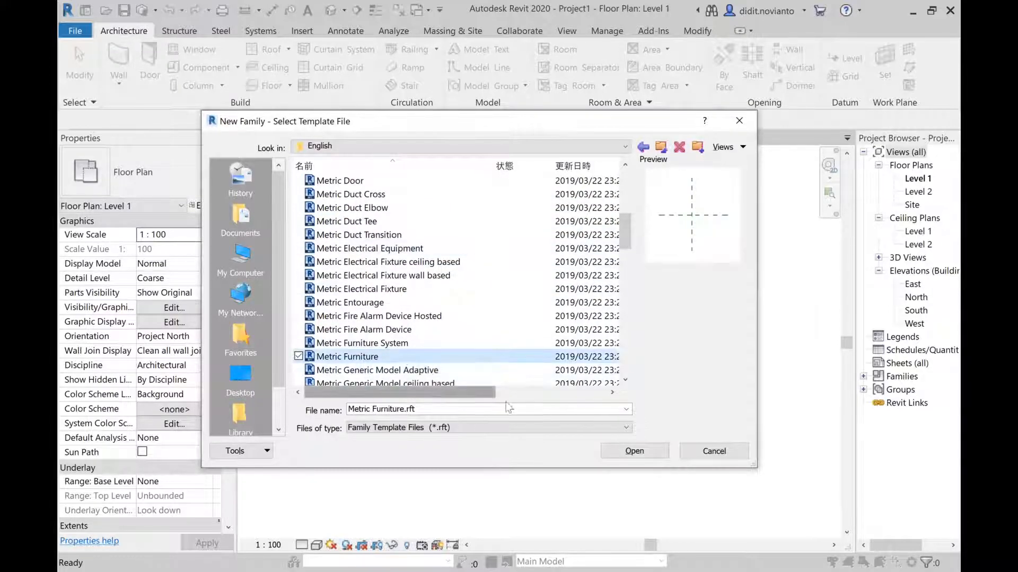
pyautogui.click(628, 450)
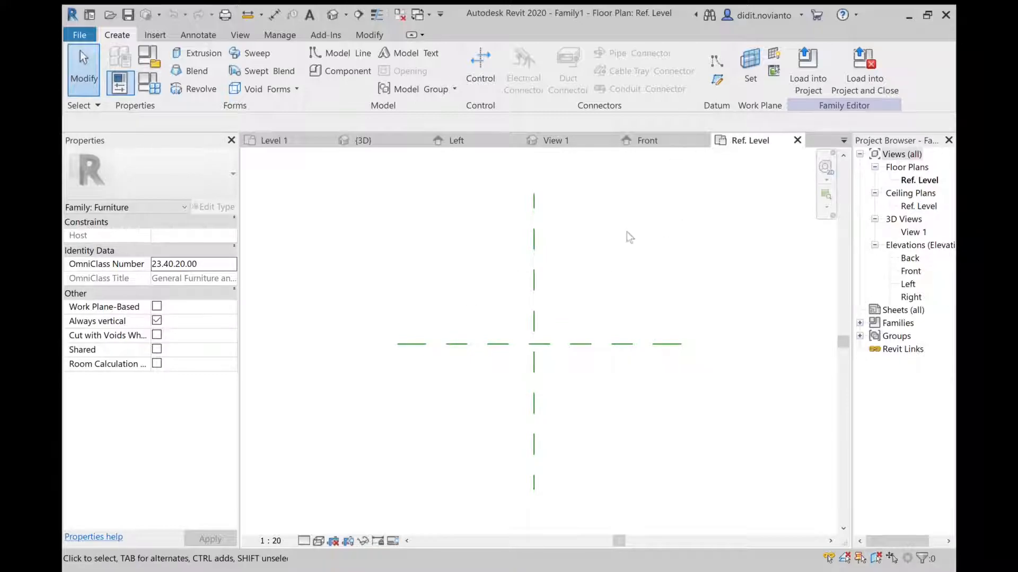
# Draw two horizontal reference planes, about 500 mm above and 400 mm below the horizontal centre plane.
pyautogui.click(717, 80)
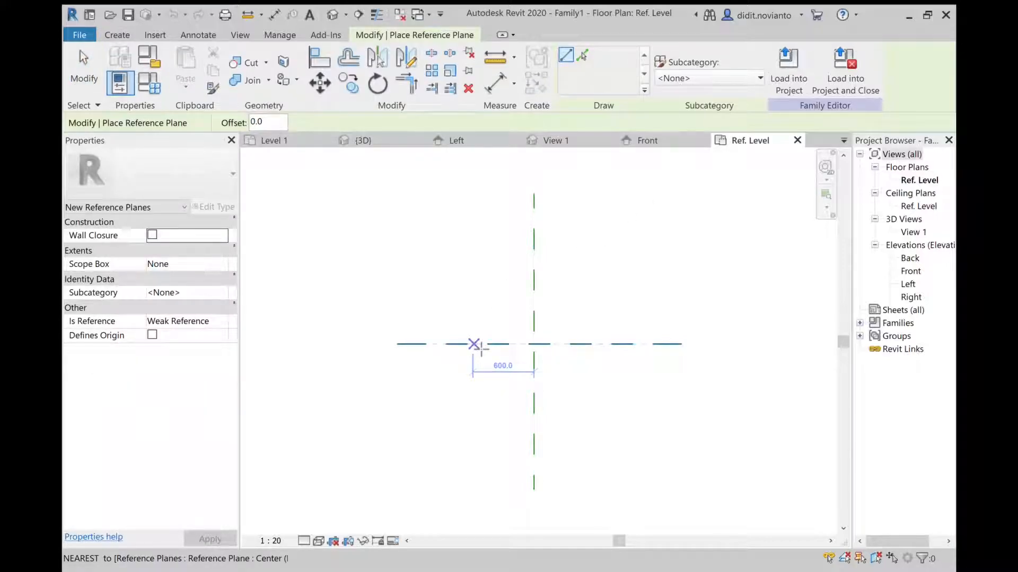
pyautogui.click(398, 293)
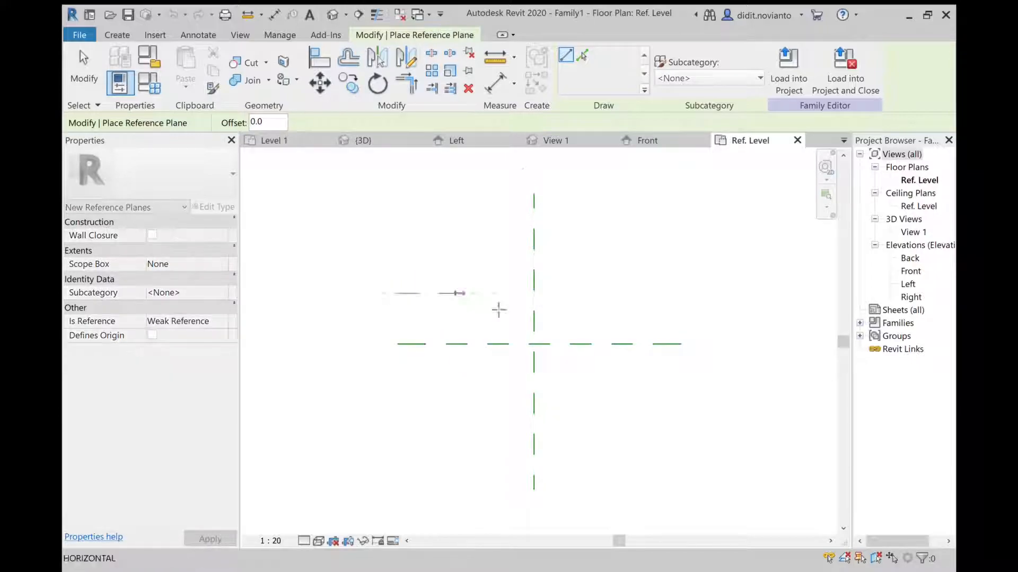
pyautogui.click(681, 293)
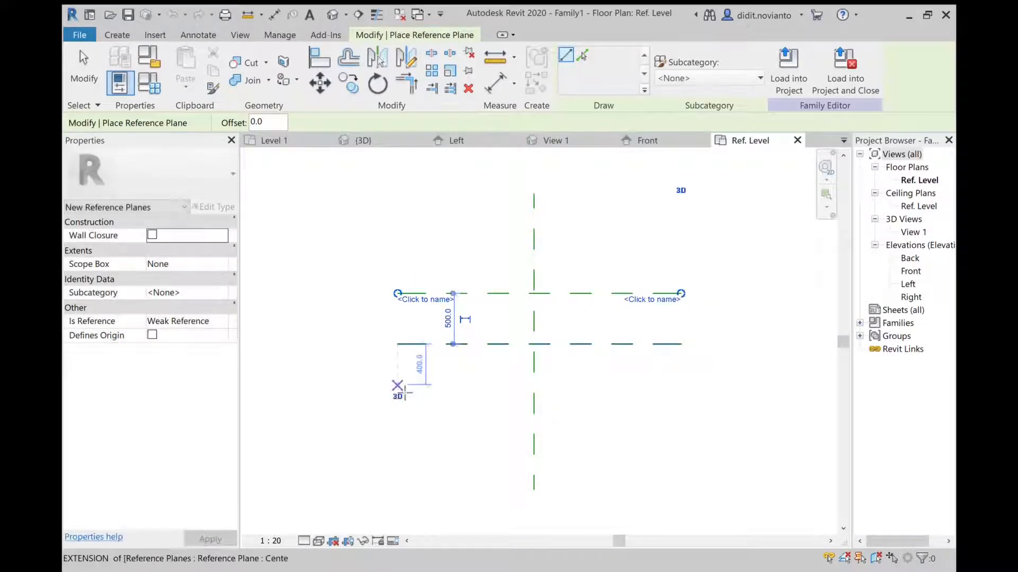
pyautogui.click(398, 385)
pyautogui.click(682, 385)
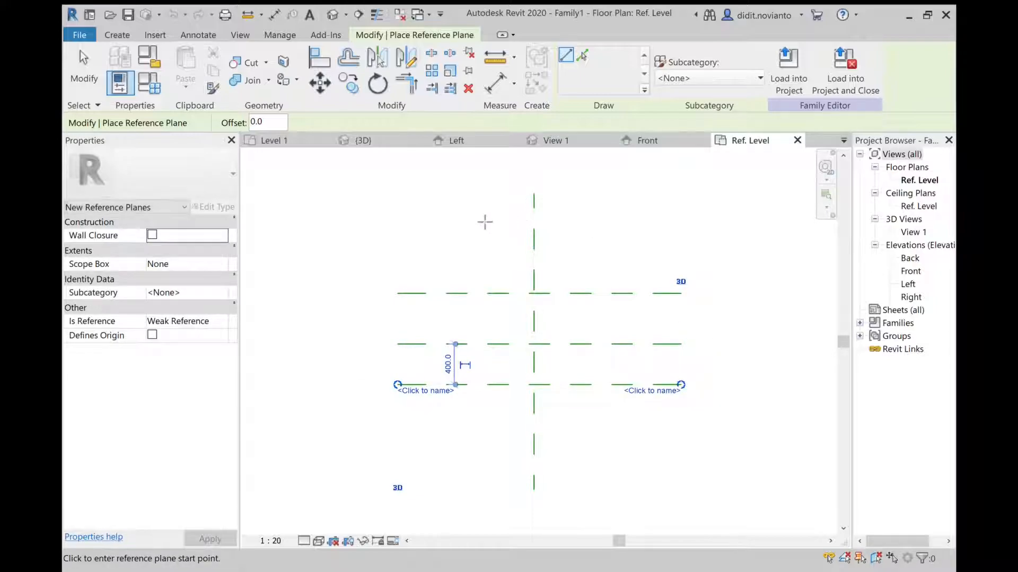
# Draw two vertical reference planes, about 552 mm to the left and 600 mm to the right of the centre plane.
pyautogui.click(477, 215)
pyautogui.click(478, 466)
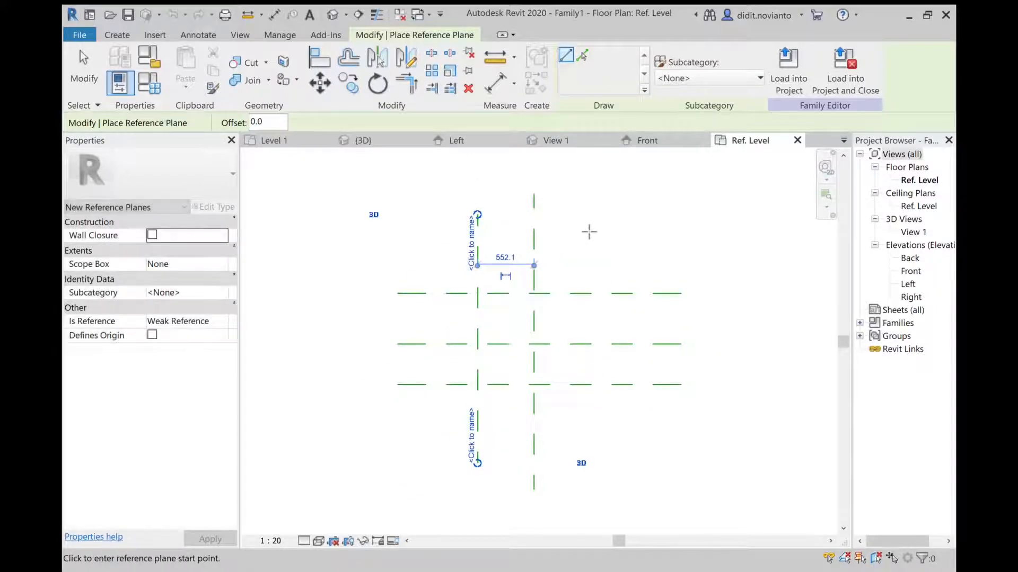
pyautogui.click(595, 216)
pyautogui.click(595, 455)
pyautogui.press('Escape')
pyautogui.press('Escape')
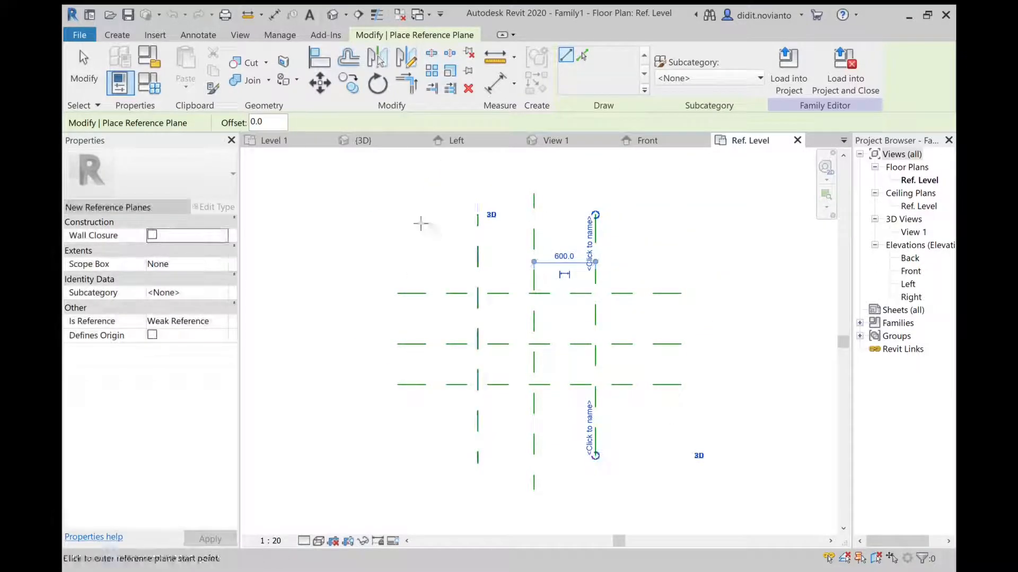
pyautogui.press('d')
pyautogui.press('i')
pyautogui.click(477, 272)
pyautogui.click(533, 268)
pyautogui.click(517, 211)
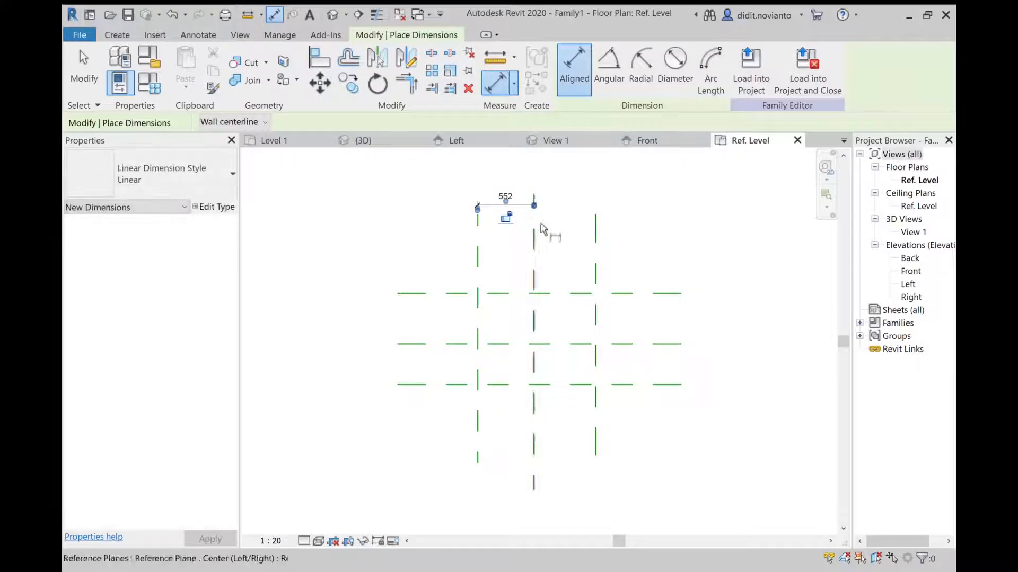
pyautogui.hotkey('ctrl', 'z')
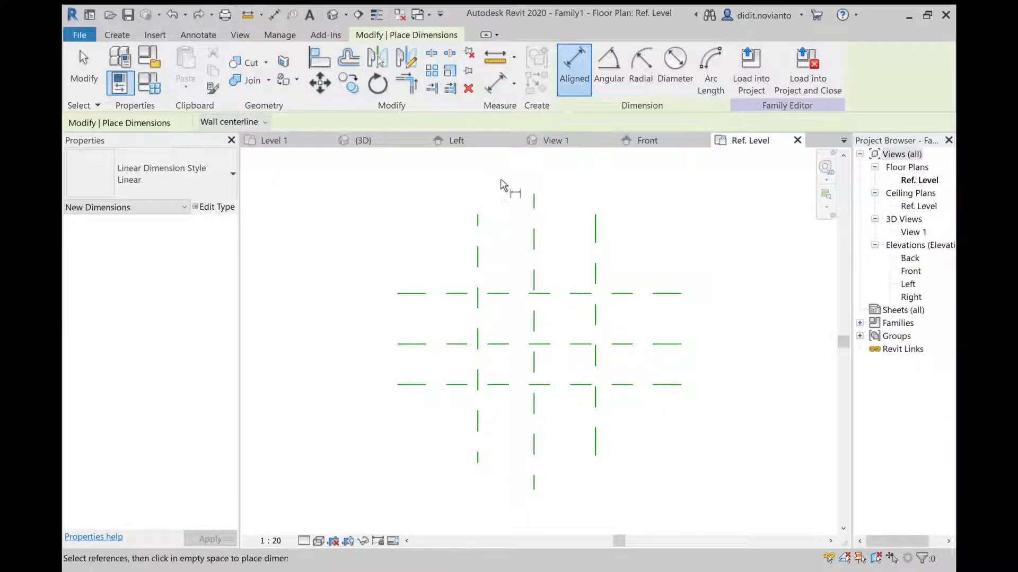
# Place one continuous aligned dimension across the three vertical reference planes and constrain its segments to be equal.
pyautogui.click(478, 238)
pyautogui.click(533, 238)
pyautogui.click(595, 240)
pyautogui.click(566, 189)
pyautogui.click(534, 160)
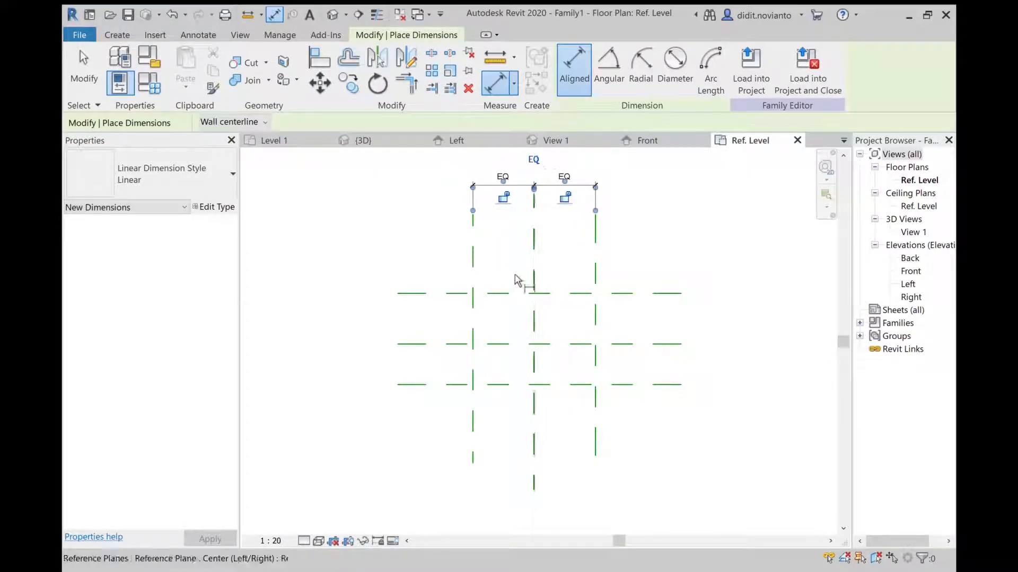
# Place one continuous aligned dimension across the three horizontal reference planes and constrain its segments to be equal.
pyautogui.click(460, 293)
pyautogui.click(453, 344)
pyautogui.click(456, 384)
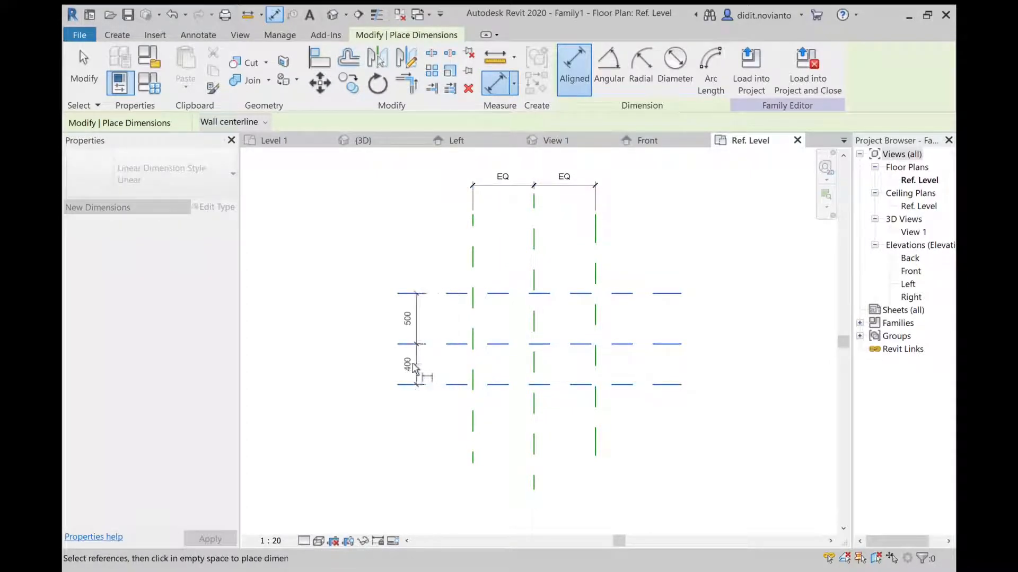
pyautogui.click(373, 342)
pyautogui.click(398, 344)
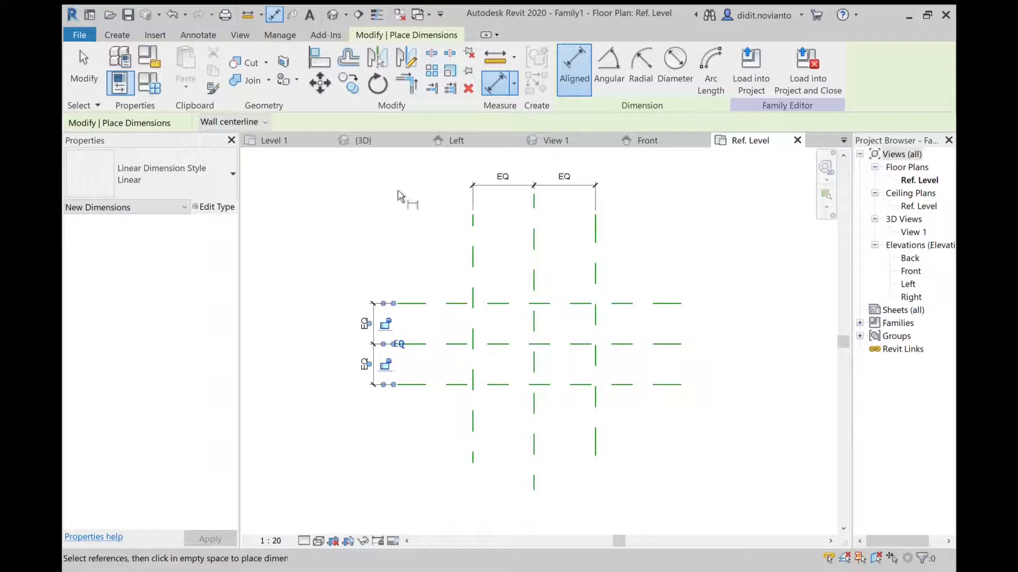
# Place an overall aligned dimension between the two outer vertical reference planes, above the equality dimension.
pyautogui.click(473, 229)
pyautogui.click(596, 231)
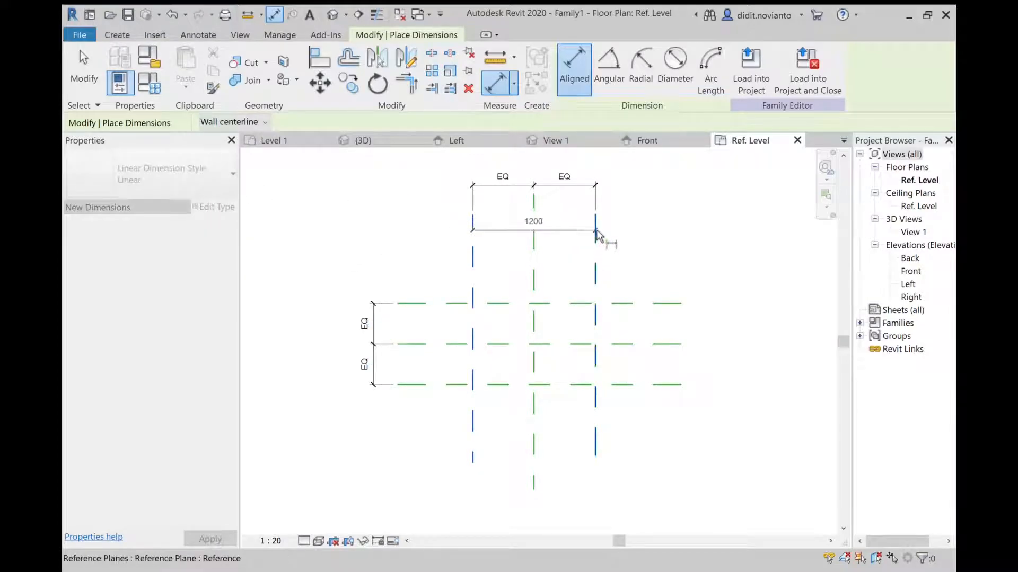
pyautogui.click(568, 165)
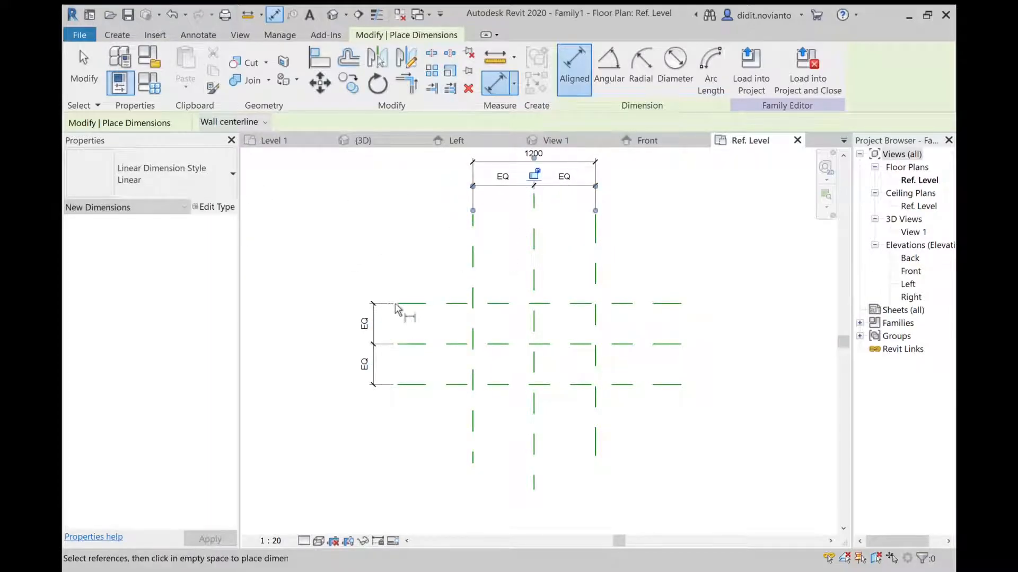
# Place an overall aligned dimension between the two outer horizontal reference planes, outside their equality dimension.
pyautogui.click(403, 304)
pyautogui.click(420, 385)
pyautogui.click(352, 366)
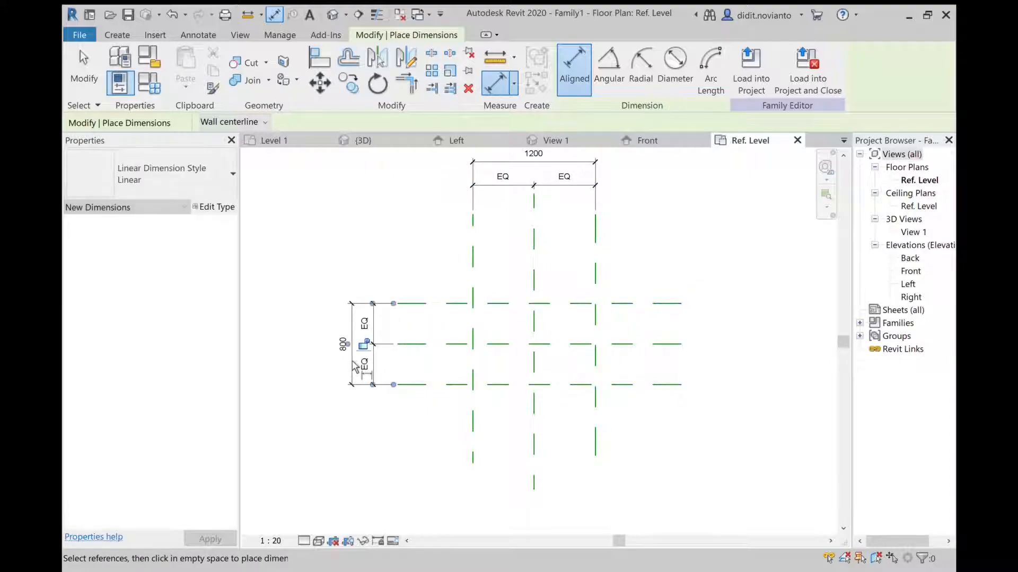
pyautogui.press('Escape')
pyautogui.press('Escape')
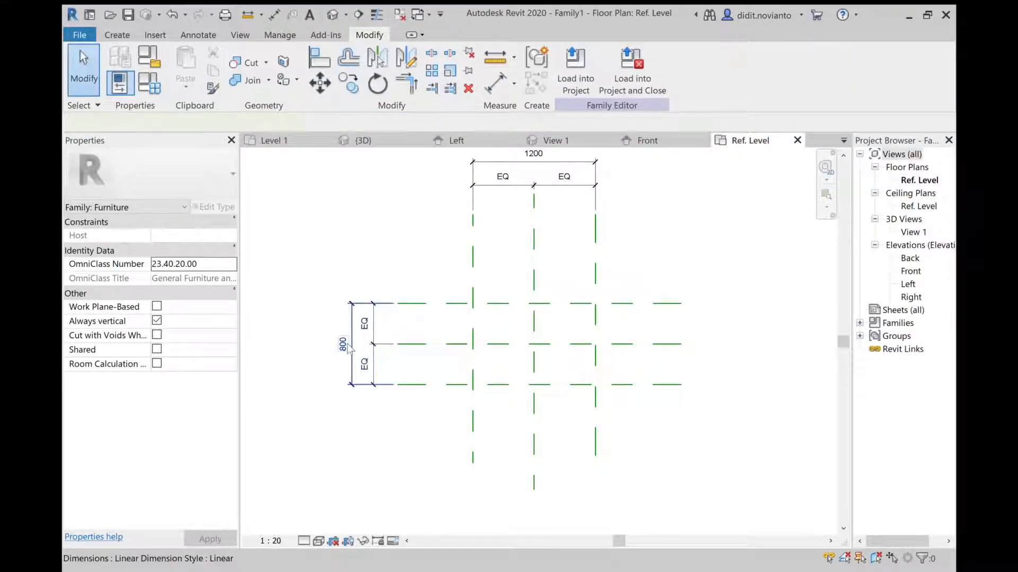
pyautogui.click(370, 341)
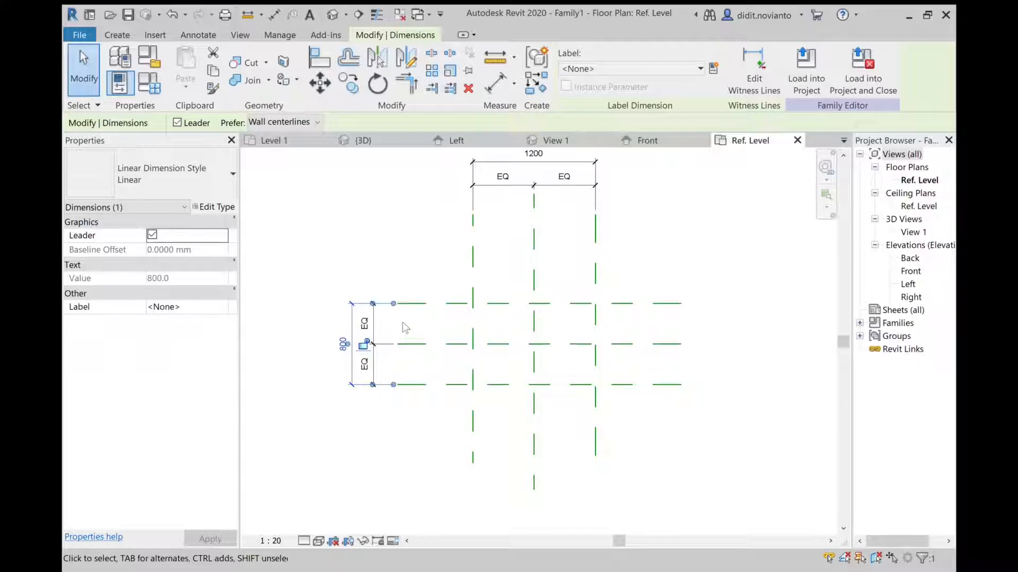
pyautogui.moveTo(394, 304); pyautogui.dragTo(404, 304)
pyautogui.click(428, 307)
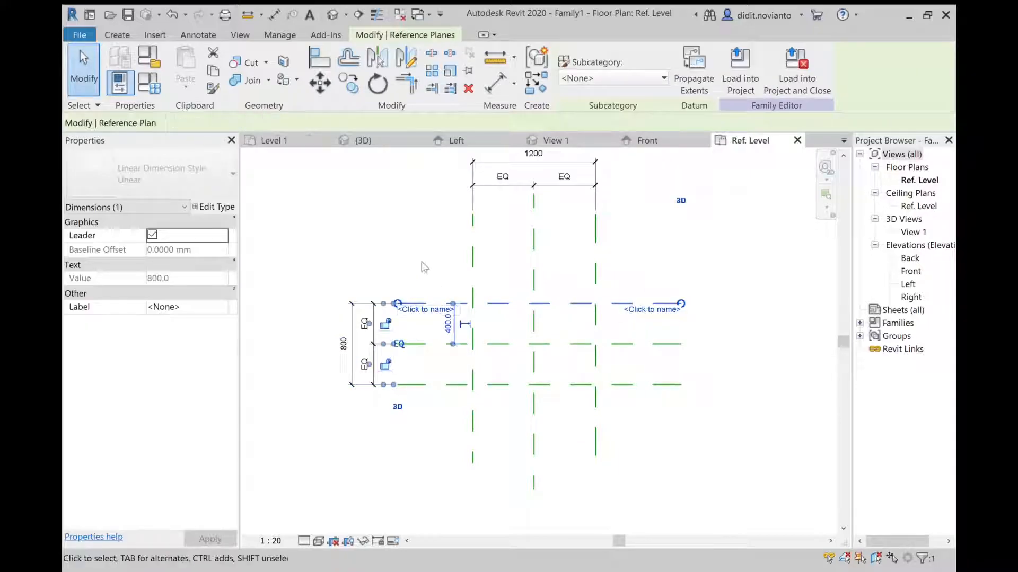
pyautogui.click(422, 262)
pyautogui.click(433, 303)
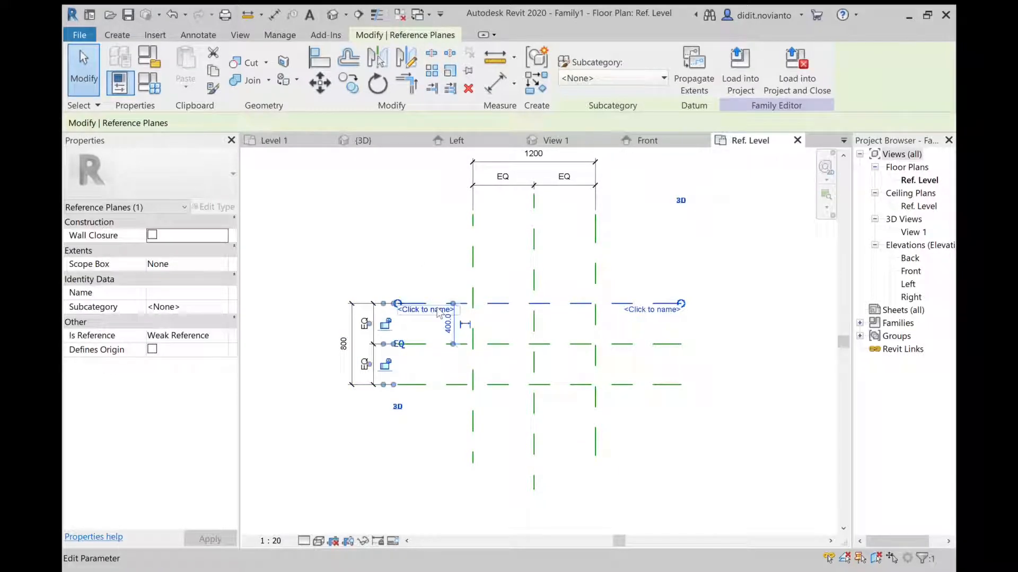
pyautogui.click(415, 260)
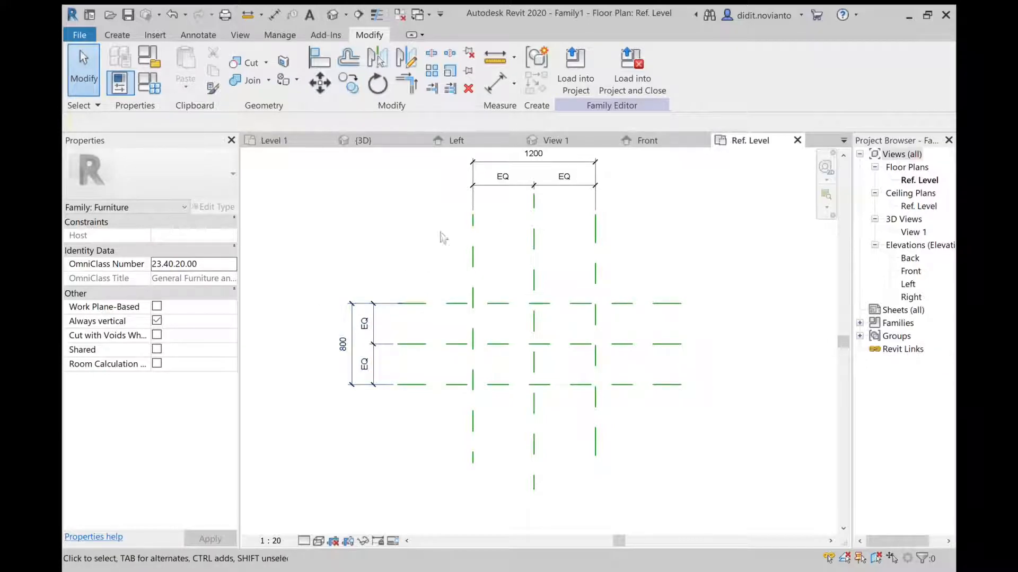
pyautogui.click(573, 168)
# Set the distance from the centre vertical reference plane to the right one to 1000 mm.
pyautogui.click(596, 263)
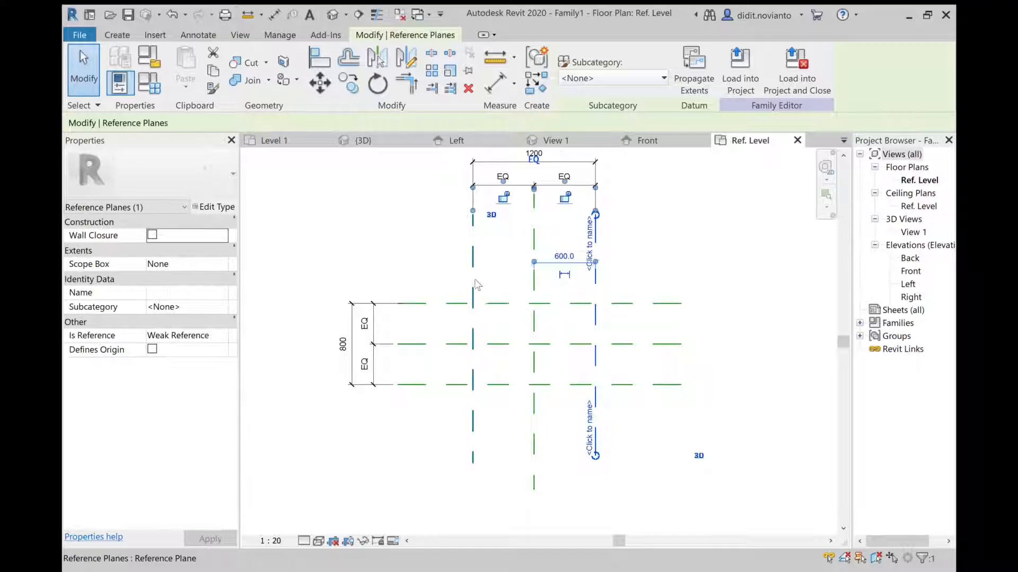
pyautogui.click(564, 256)
pyautogui.write('1000')
pyautogui.press('Return')
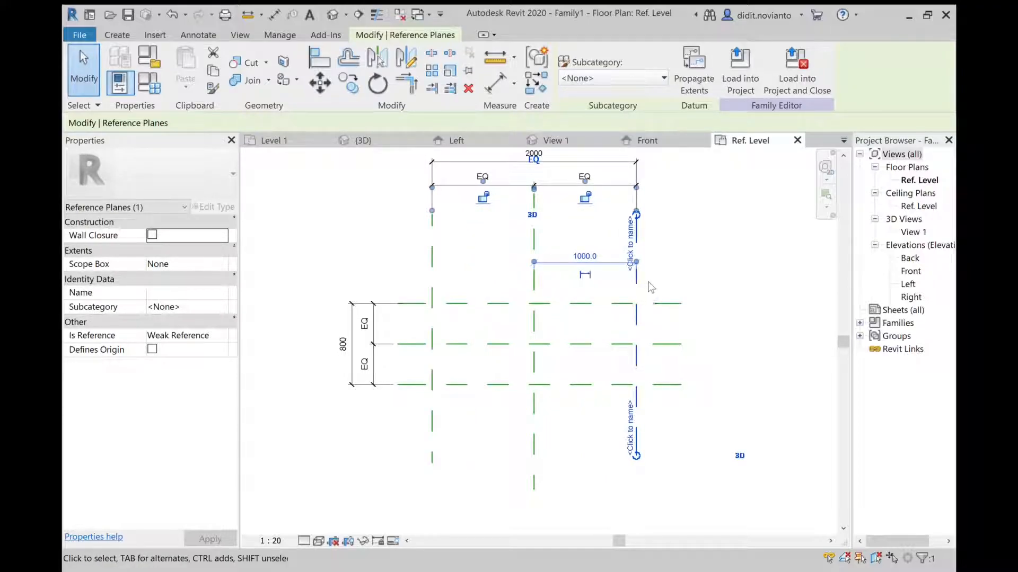
pyautogui.press('Escape')
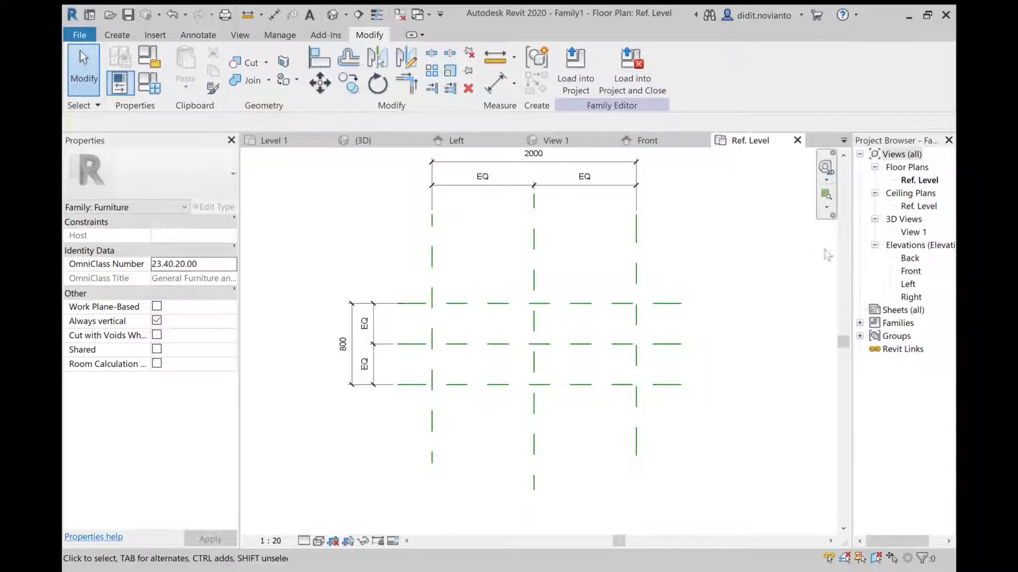
# In the Front elevation, draw a horizontal reference plane 500 mm above the Ref. Level, starting at the left vertical plane.
pyautogui.doubleClick(911, 271)
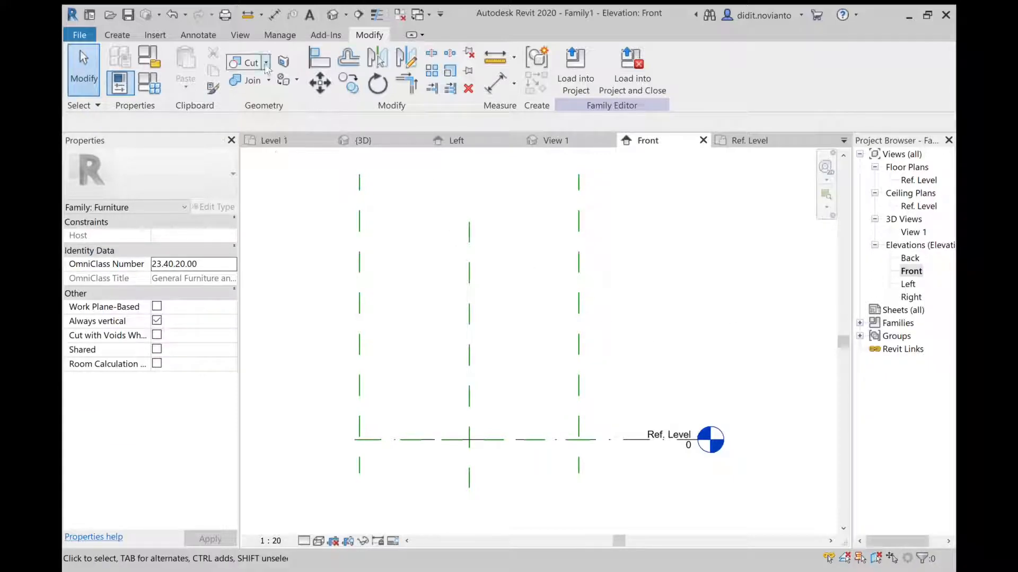
pyautogui.click(117, 37)
pyautogui.click(714, 80)
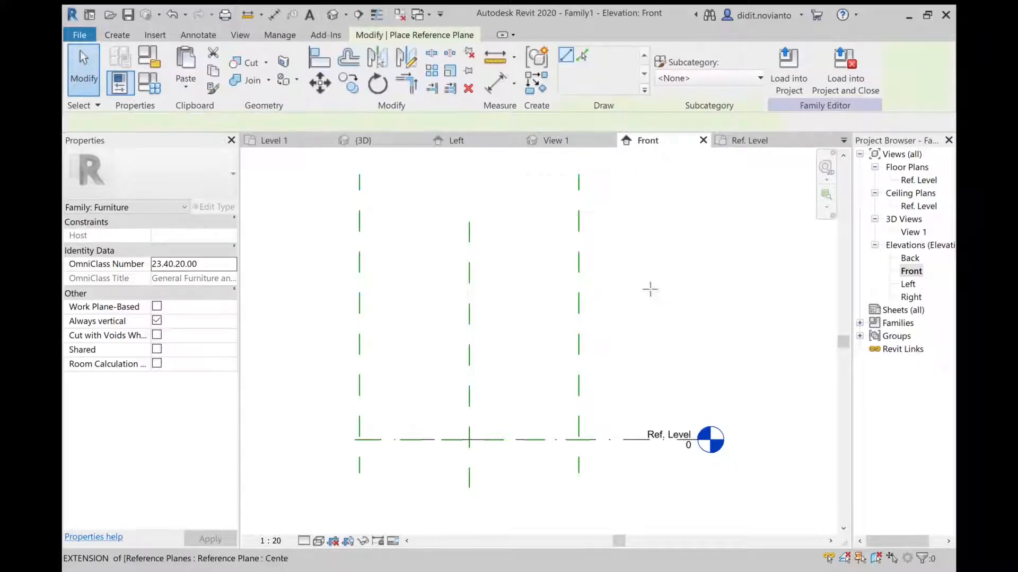
pyautogui.click(359, 385)
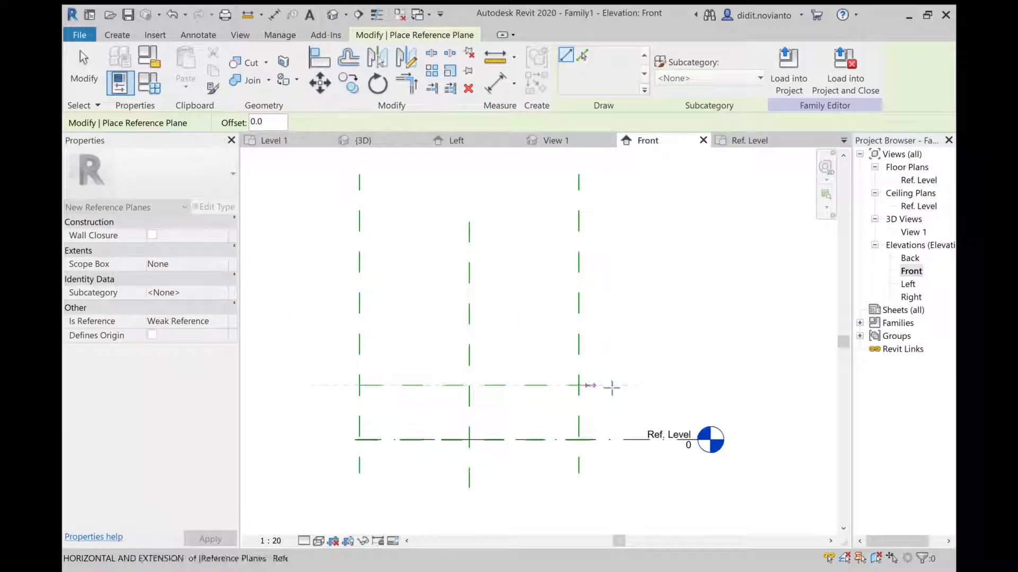
pyautogui.click(701, 386)
pyautogui.press('Escape')
pyautogui.press('Escape')
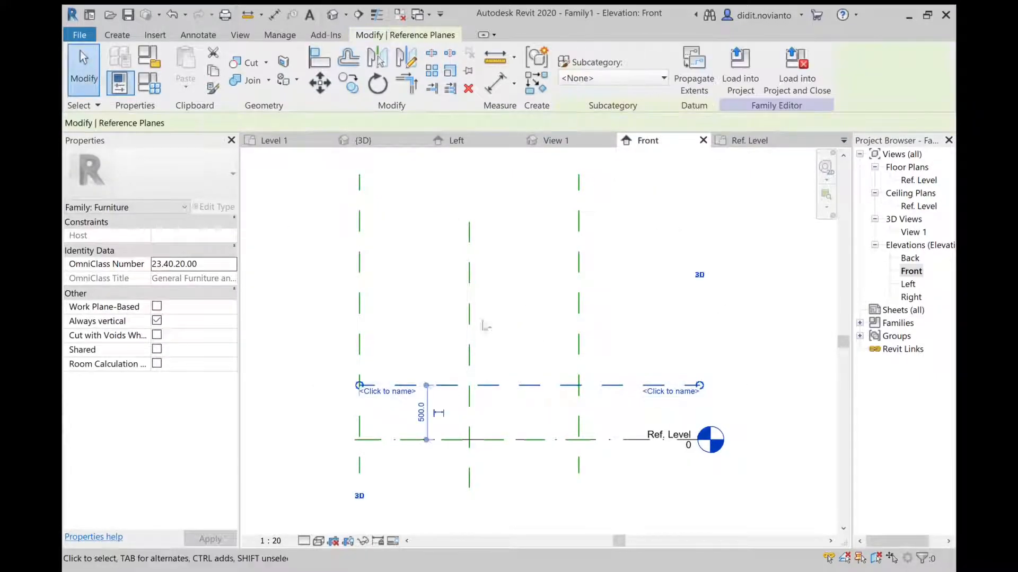
pyautogui.press('d')
pyautogui.press('i')
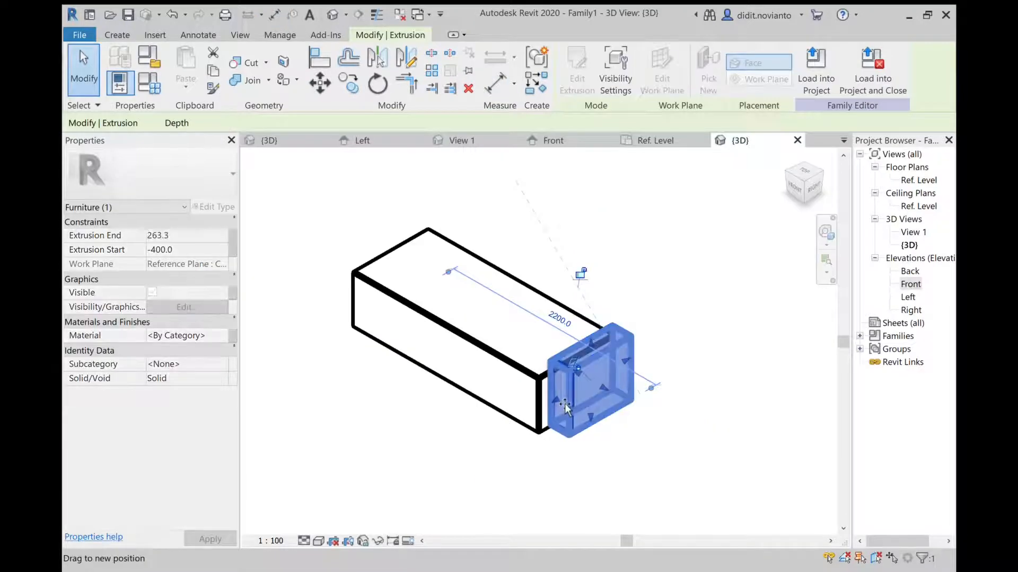
pyautogui.click(712, 342)
pyautogui.click(632, 355)
pyautogui.click(689, 346)
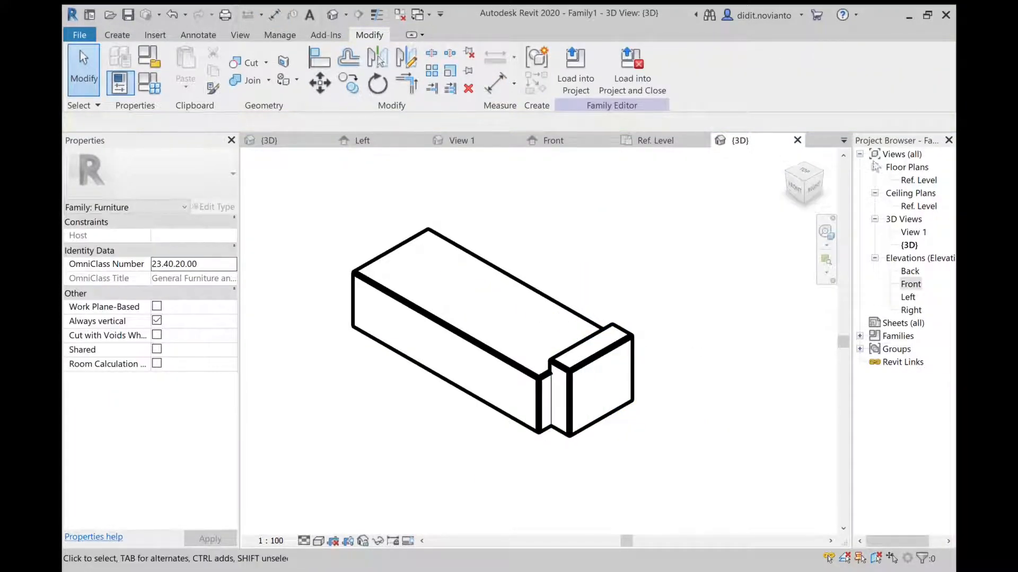
# Open the Left elevation and select the armrest and seat extrusions in turn to check their extents.
pyautogui.doubleClick(908, 298)
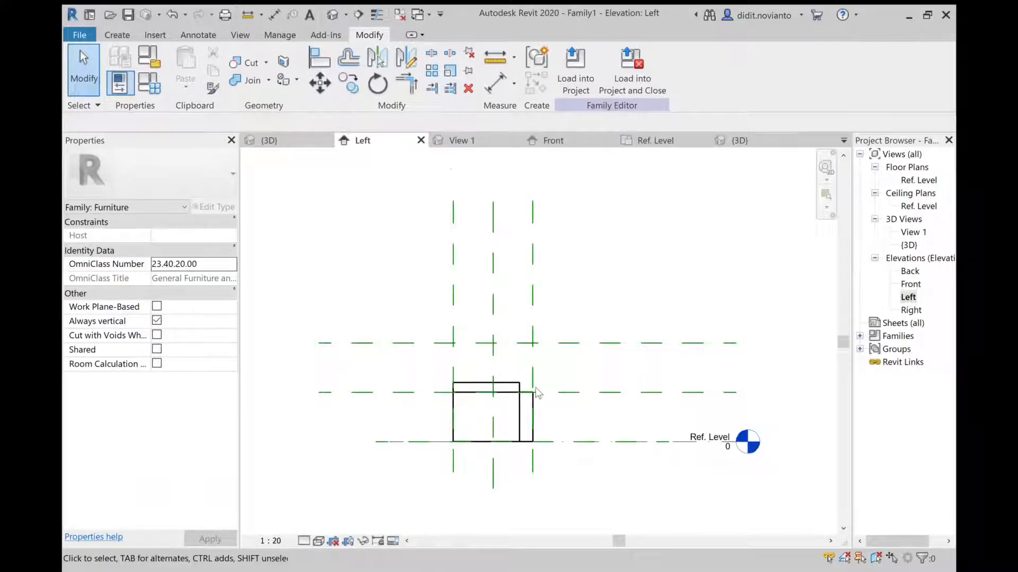
pyautogui.click(454, 344)
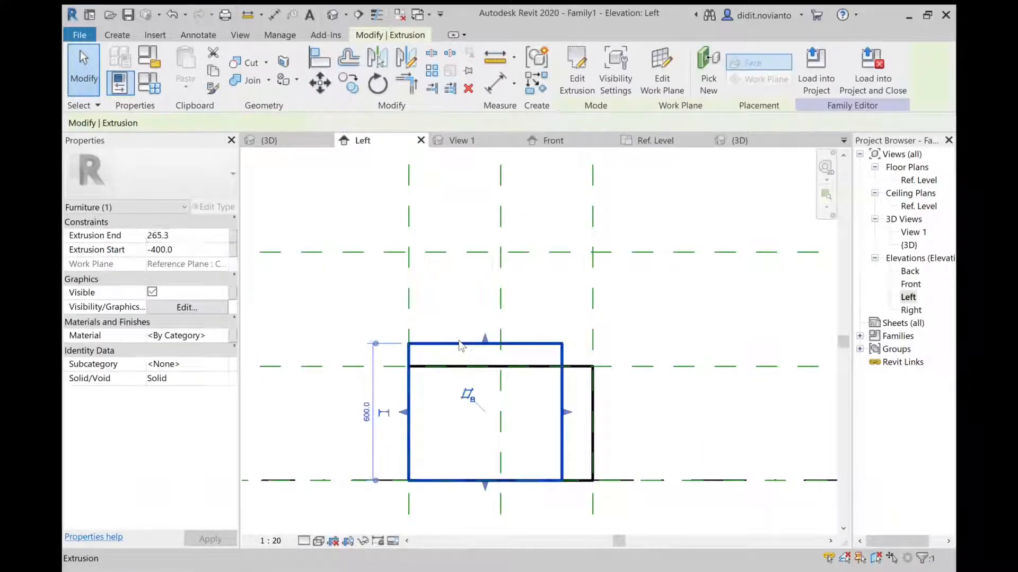
pyautogui.click(593, 381)
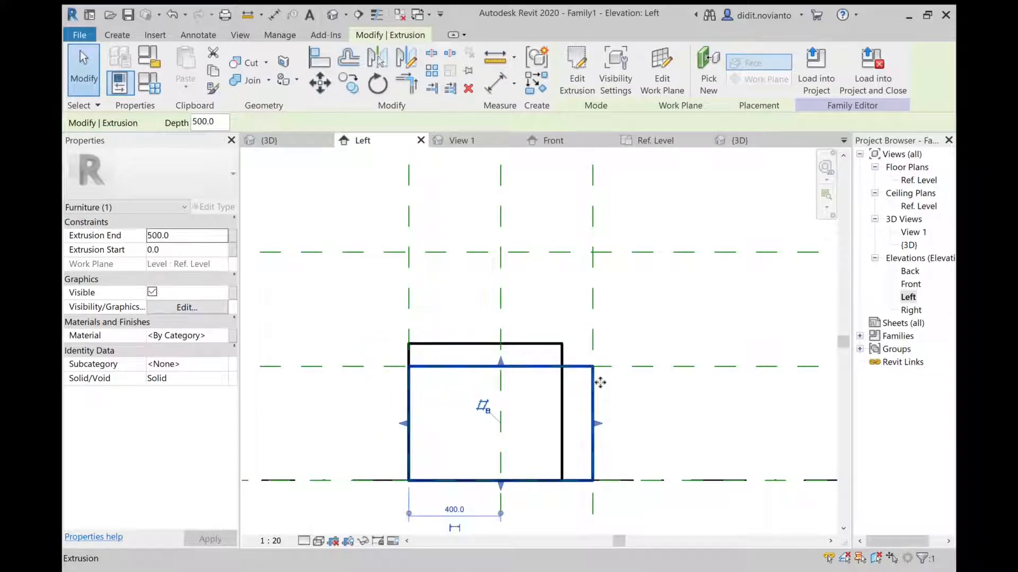
pyautogui.press('Escape')
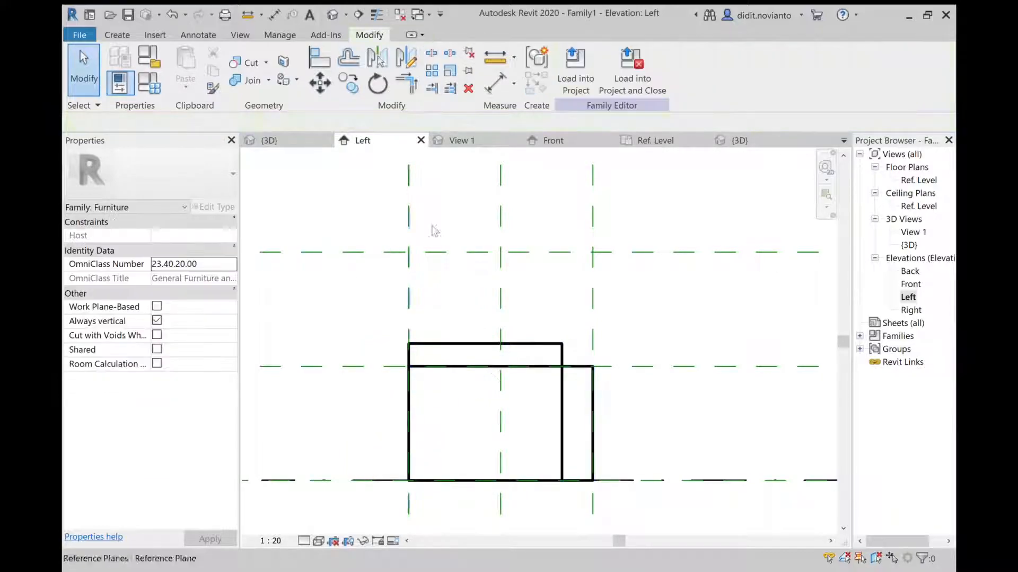
# Create a 250 mm backrest extrusion behind the seat, with a closed profile 1000 mm high, 80 mm wide on top and slanted above seat height.
pyautogui.click(117, 34)
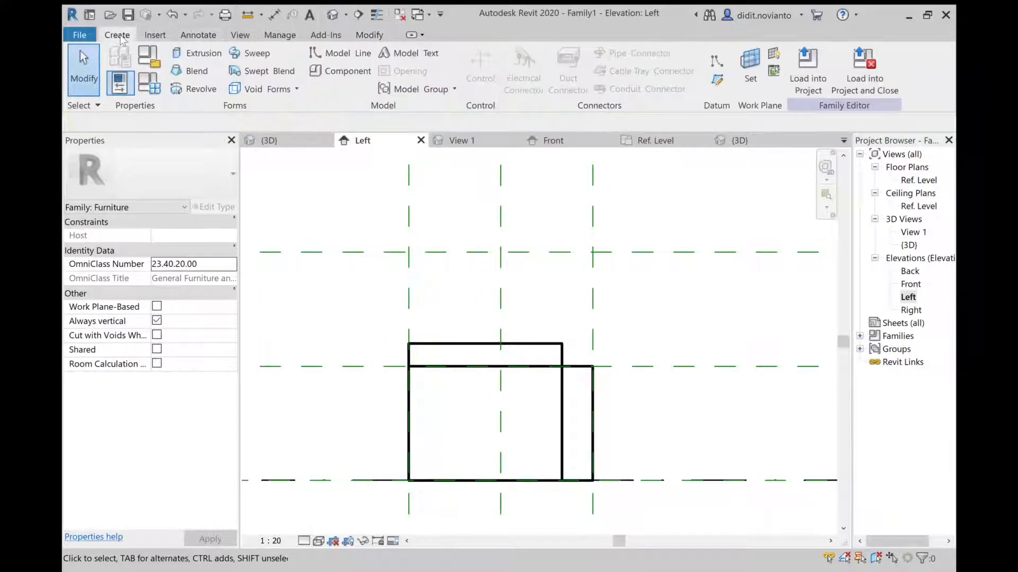
pyautogui.click(183, 55)
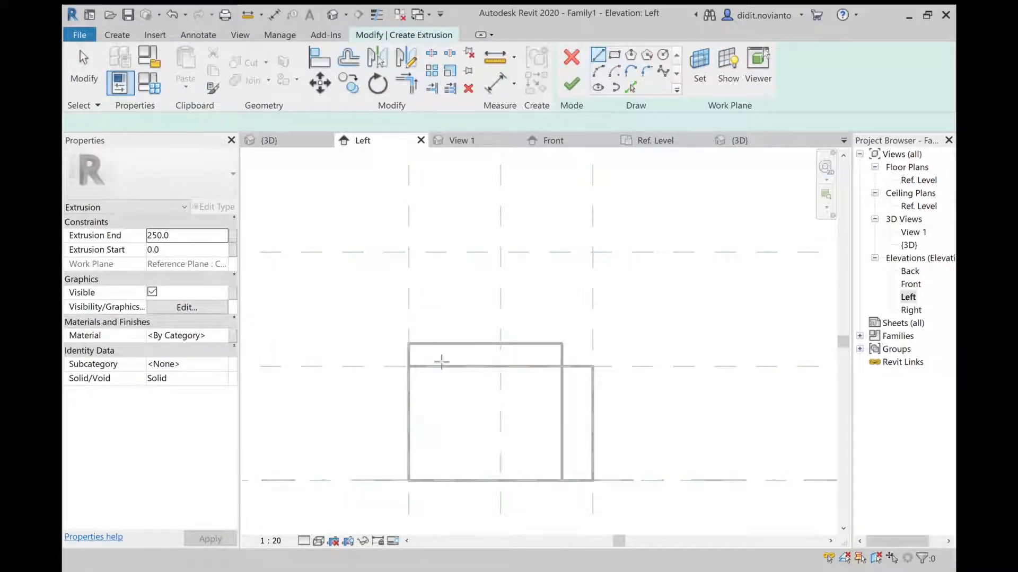
pyautogui.click(409, 366)
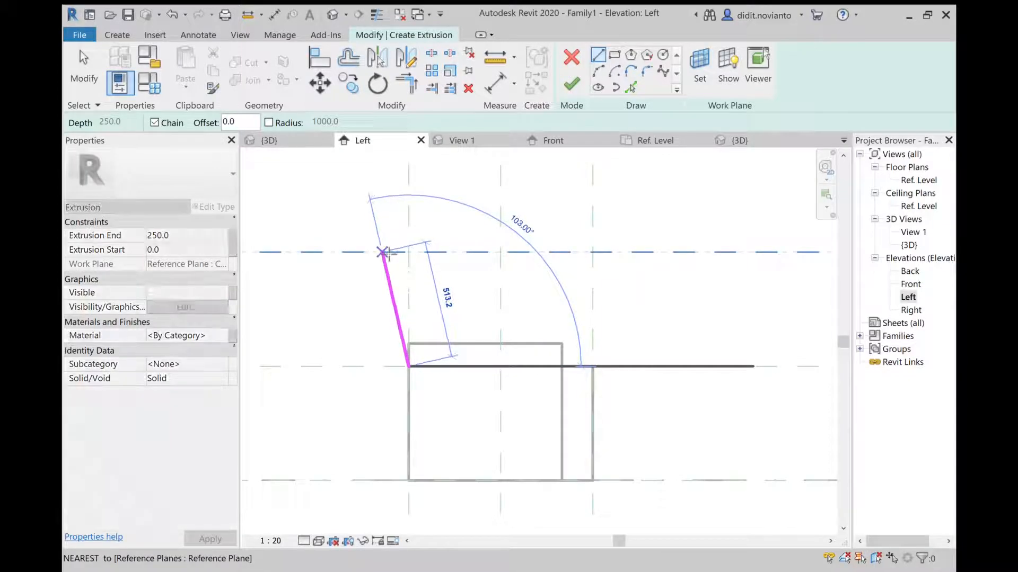
pyautogui.click(380, 253)
pyautogui.click(361, 252)
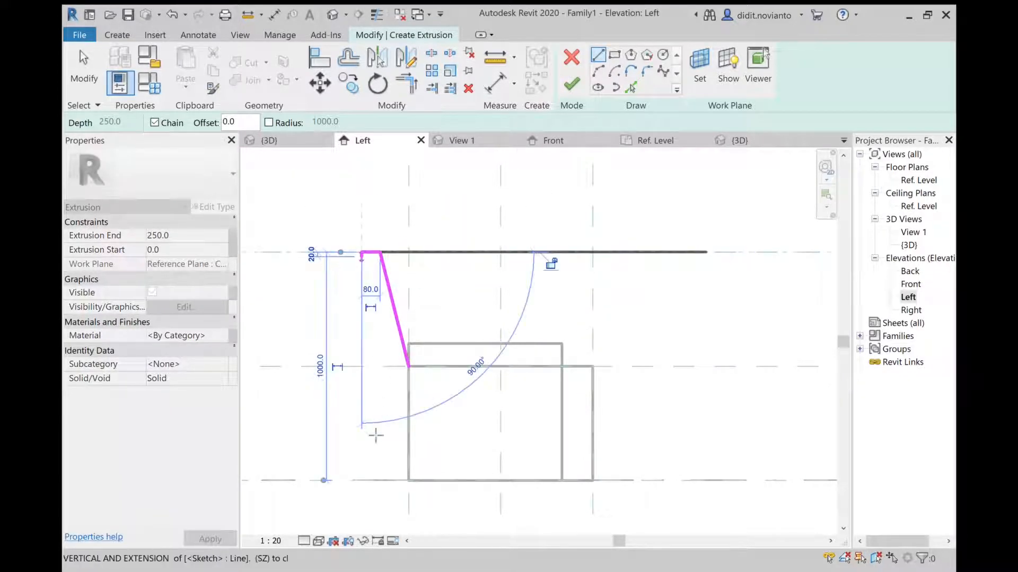
pyautogui.click(360, 481)
pyautogui.click(408, 480)
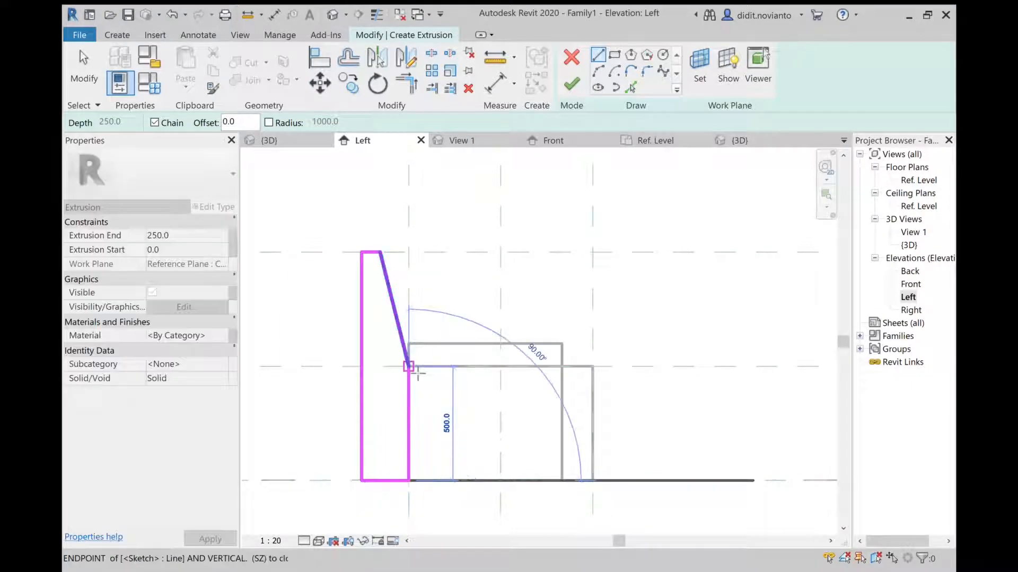
pyautogui.click(408, 366)
pyautogui.click(84, 66)
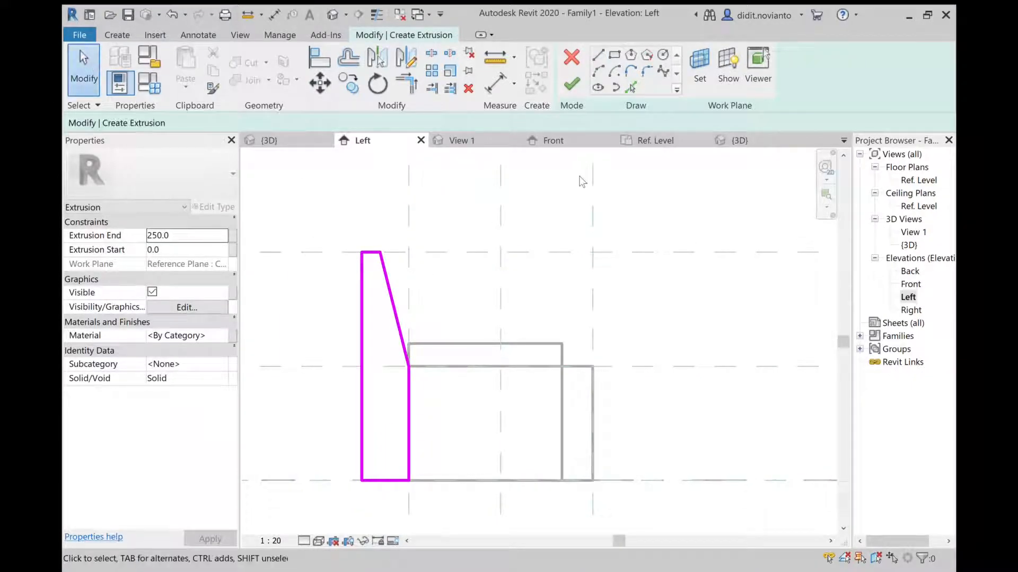
pyautogui.click(578, 81)
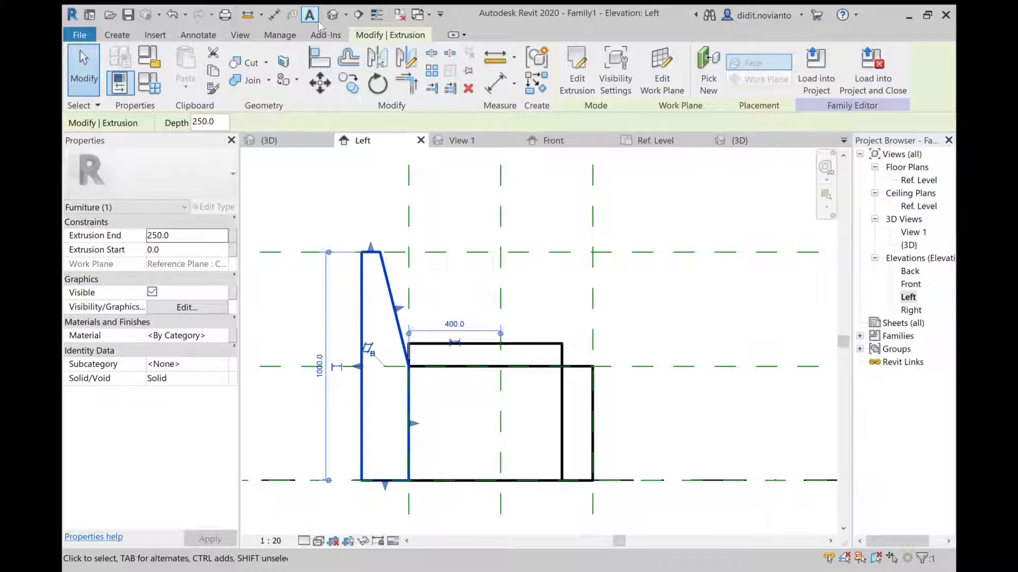
# In the 3D view, stretch the backrest extrusion sideways to the seat's end at the armrest.
pyautogui.click(332, 14)
pyautogui.click(541, 256)
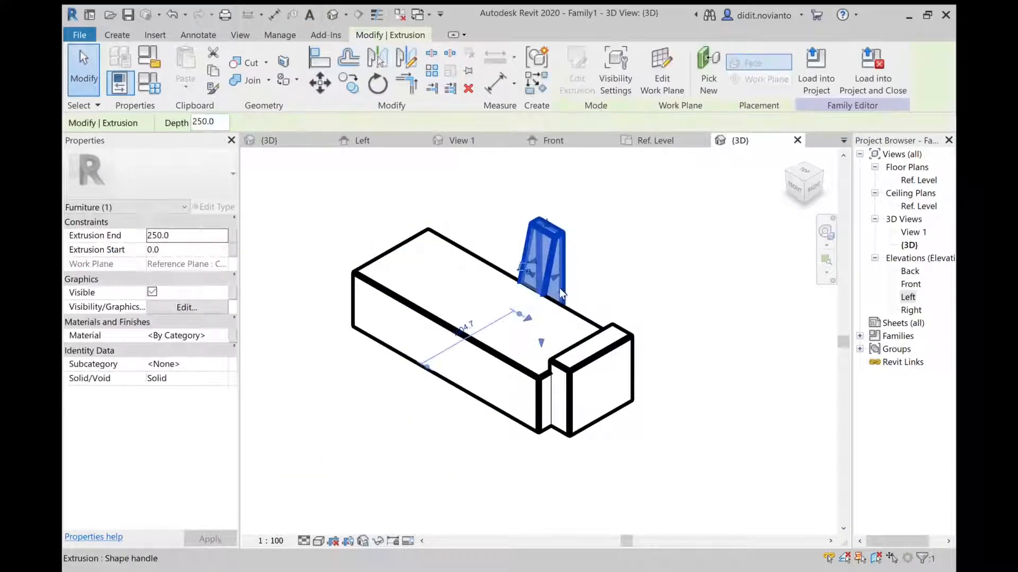
pyautogui.moveTo(559, 288); pyautogui.dragTo(609, 387)
pyautogui.click(588, 196)
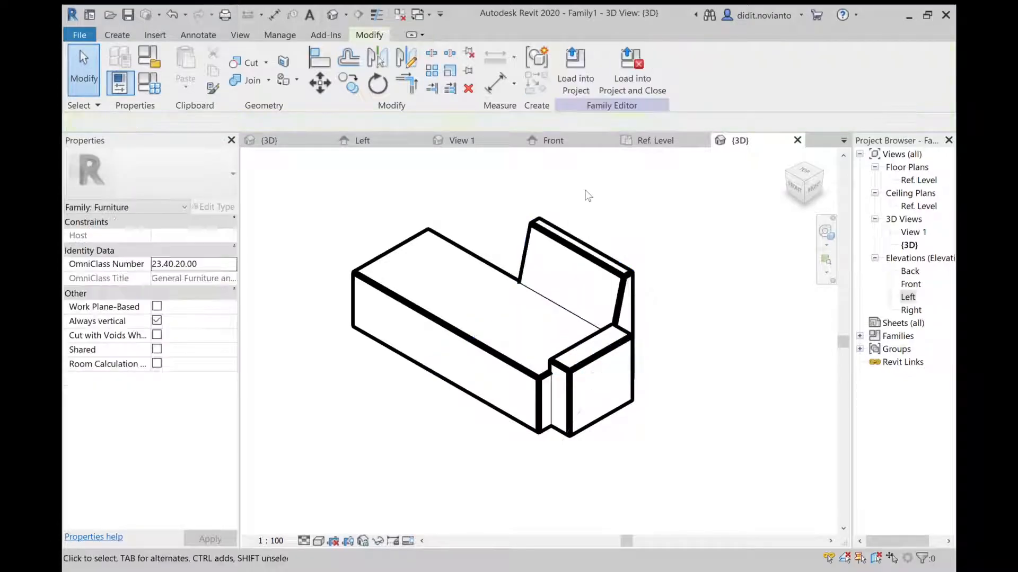
# Open the Ref. Level floor plan and examine how the backrest and armrest extrusions meet the seat and reference planes.
pyautogui.click(913, 181)
pyautogui.click(755, 220)
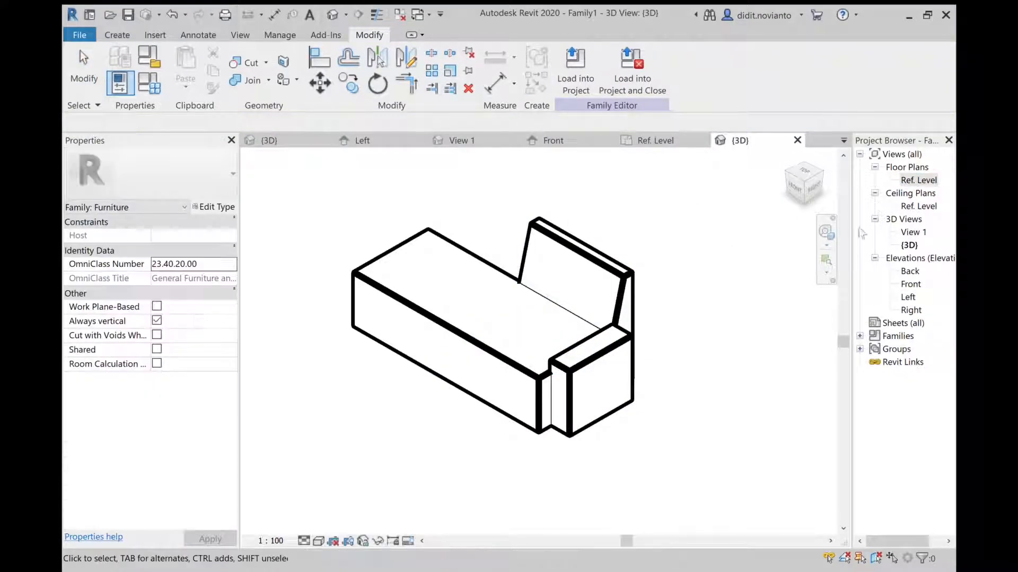
pyautogui.doubleClick(912, 181)
pyautogui.scroll(1, 532, 365)
pyautogui.scroll(-1, 560, 331)
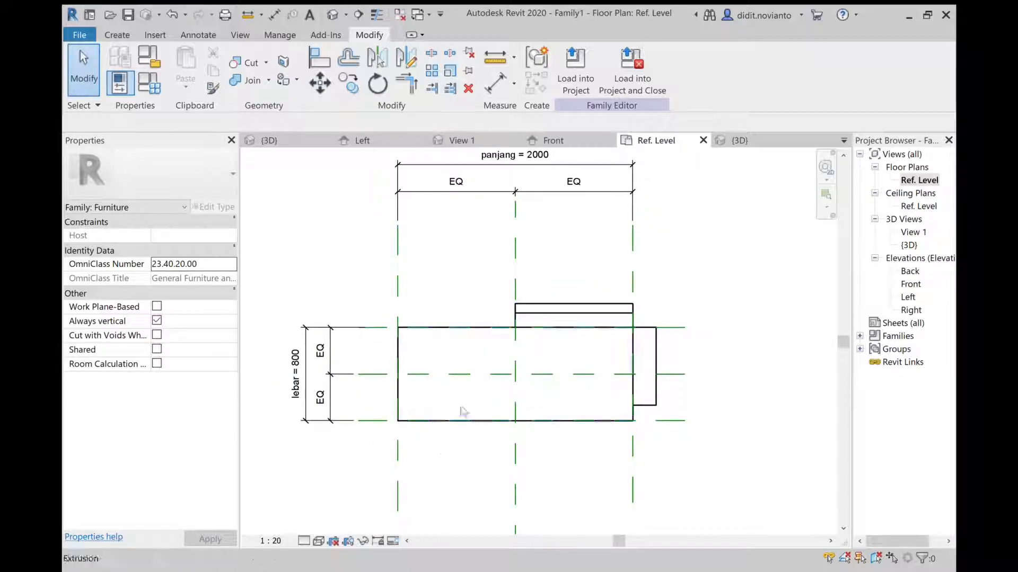
pyautogui.click(620, 302)
pyautogui.click(699, 295)
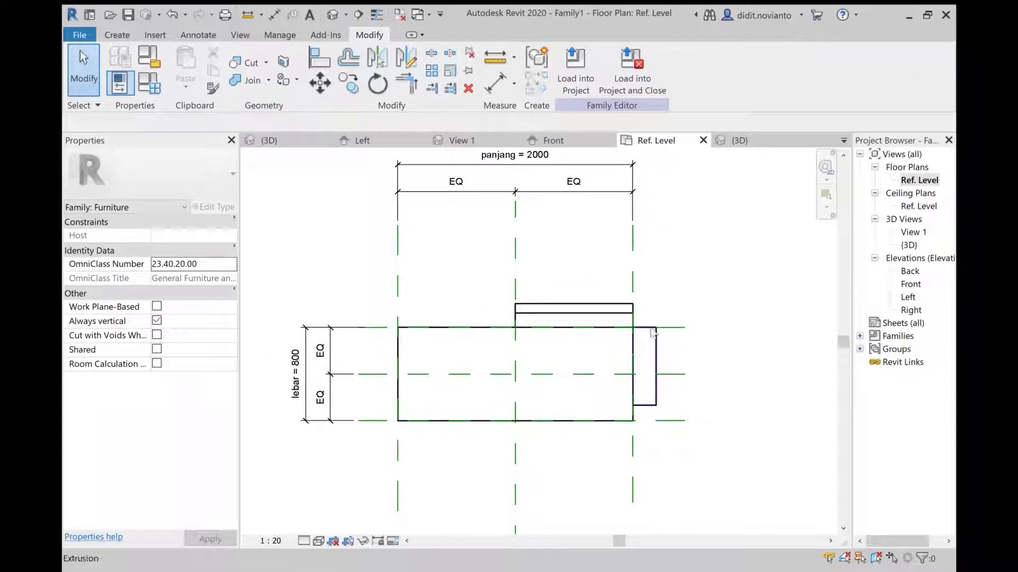
pyautogui.click(656, 340)
pyautogui.scroll(2, 656, 339)
pyautogui.click(684, 339)
pyautogui.scroll(-1, 659, 333)
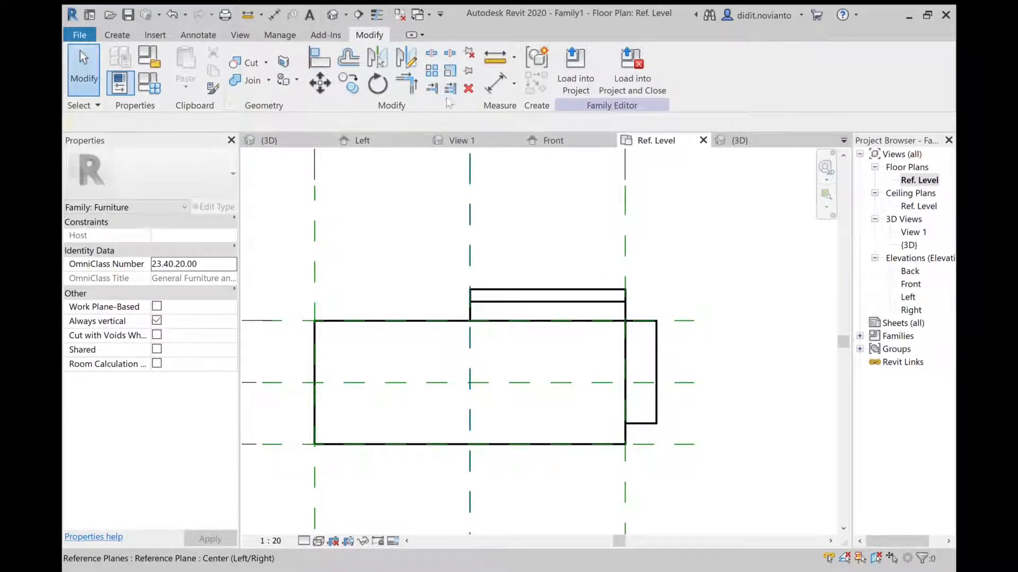
# In the 3D view, stretch the rear face of the armrest back to the backrest's rear face.
pyautogui.click(332, 14)
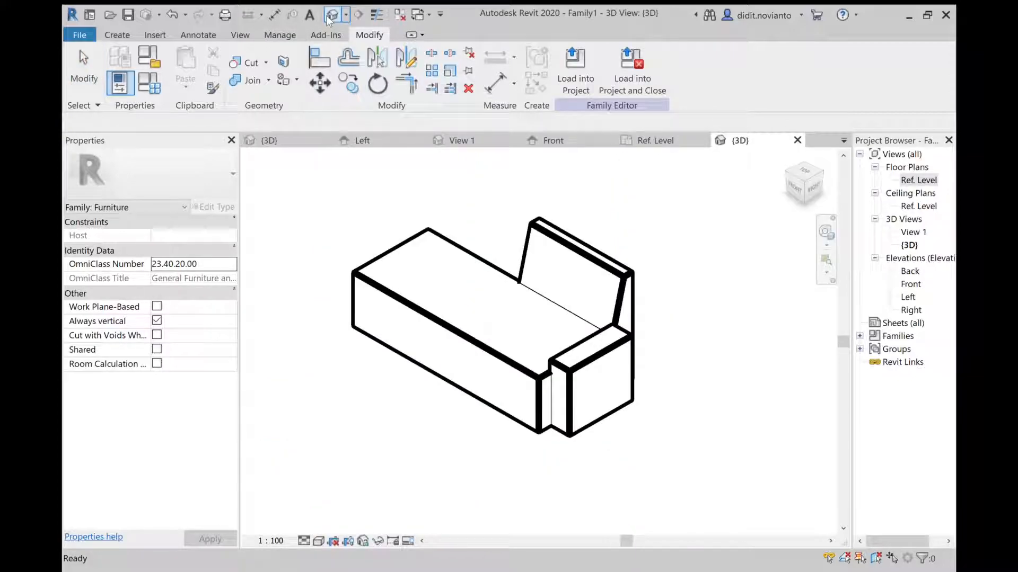
pyautogui.click(633, 287)
pyautogui.moveTo(590, 304); pyautogui.dragTo(635, 293)
pyautogui.click(710, 285)
pyautogui.keyDown('shift'); pyautogui.moveTo(645, 352); pyautogui.dragTo(424, 335, button='middle'); pyautogui.keyUp('shift')
pyautogui.scroll(3, 441, 400)
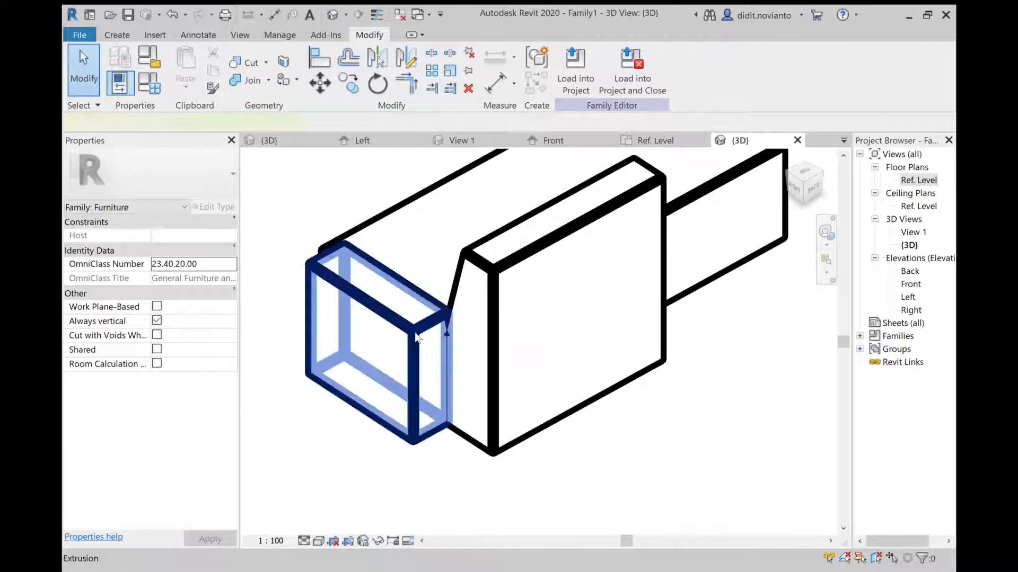
pyautogui.click(445, 398)
pyautogui.moveTo(436, 378); pyautogui.dragTo(498, 405)
pyautogui.click(732, 416)
pyautogui.scroll(-2, 398, 352)
pyautogui.keyDown('shift'); pyautogui.moveTo(397, 352); pyautogui.dragTo(574, 408, button='middle'); pyautogui.keyUp('shift')
pyautogui.scroll(2, 550, 286)
pyautogui.scroll(-2, 503, 307)
pyautogui.keyDown('shift'); pyautogui.moveTo(503, 306); pyautogui.dragTo(517, 304, button='middle'); pyautogui.keyUp('shift')
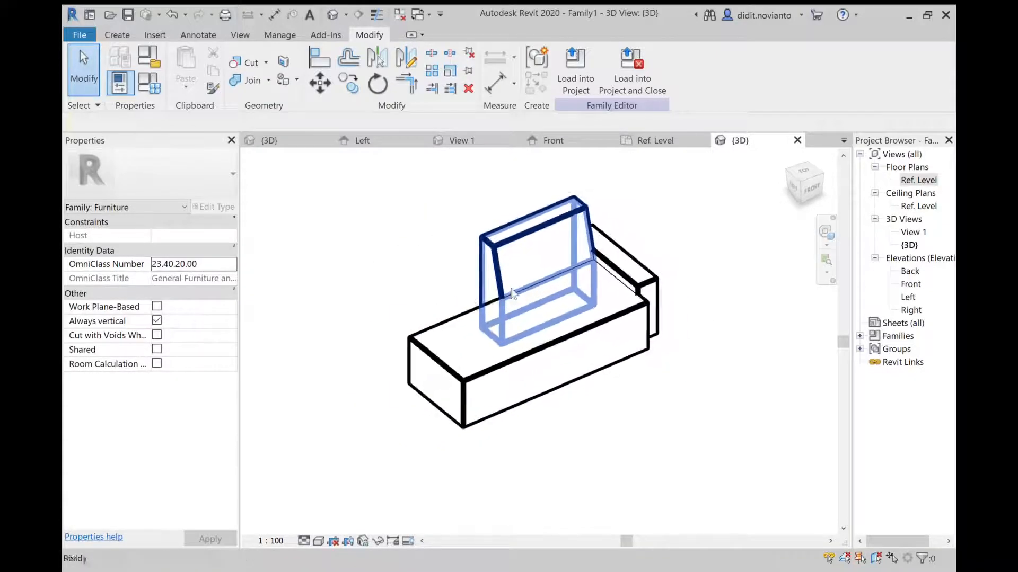
# Load the sofa family into Project1 and place one instance inside the walls on the Level 1 floor plan.
pyautogui.click(117, 36)
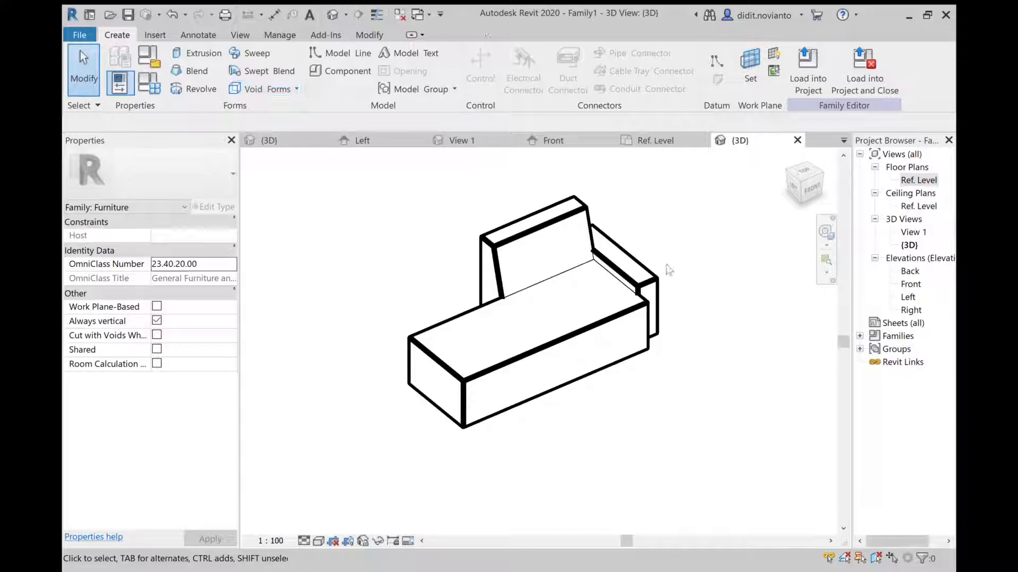
pyautogui.scroll(-1, 503, 335)
pyautogui.scroll(1, 514, 187)
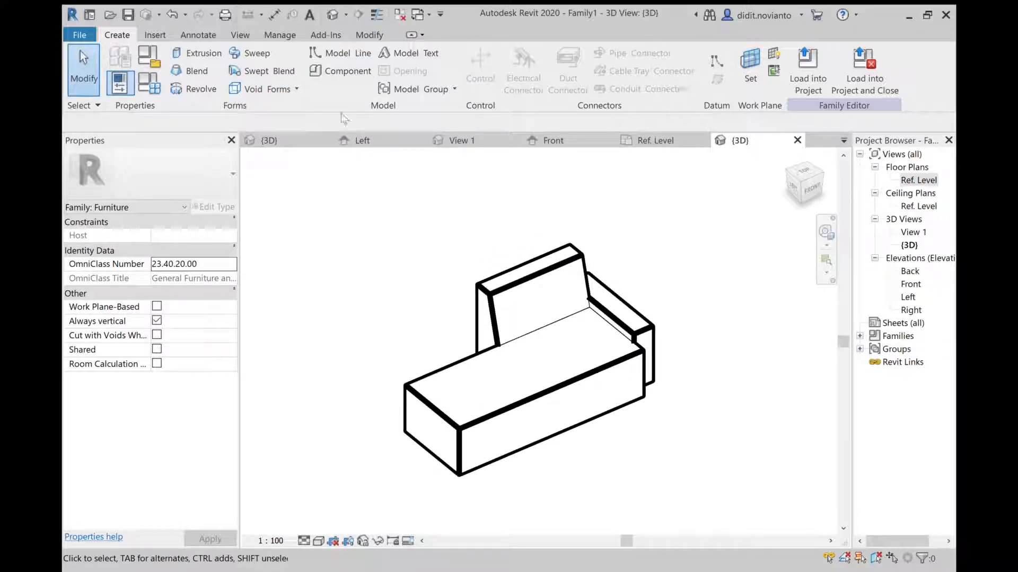
pyautogui.click(808, 74)
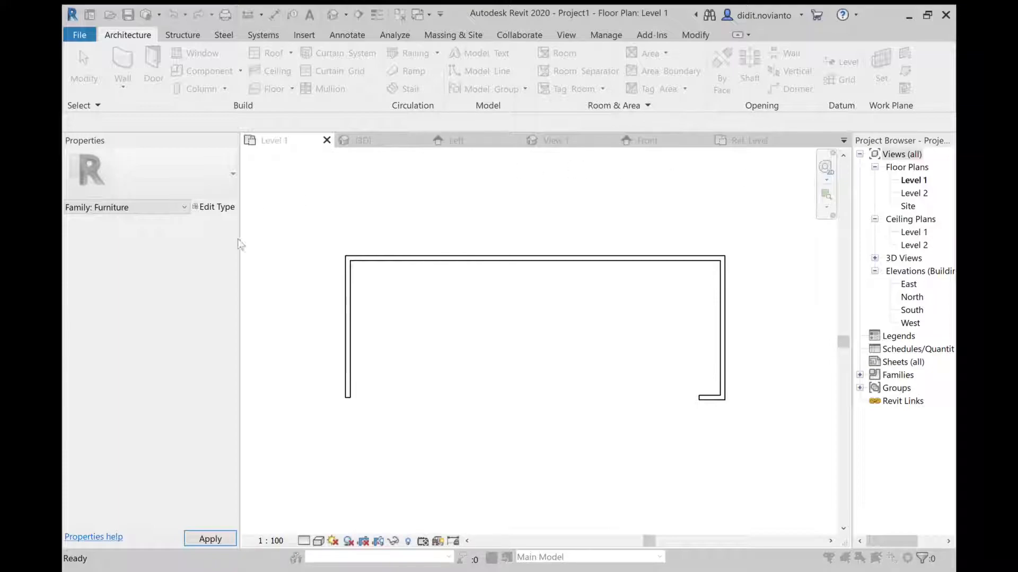
pyautogui.scroll(2, 486, 321)
pyautogui.click(555, 315)
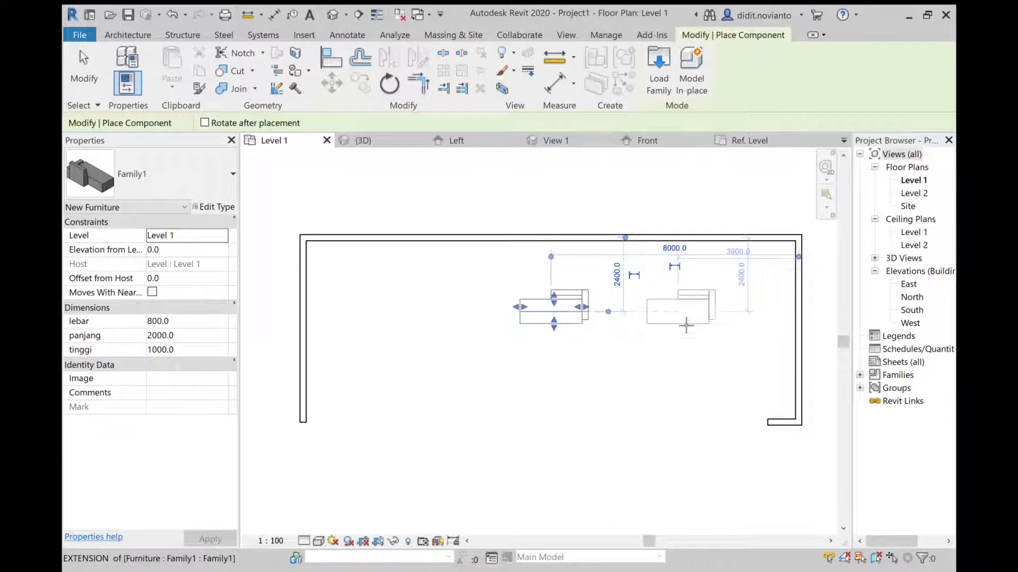
pyautogui.click(98, 88)
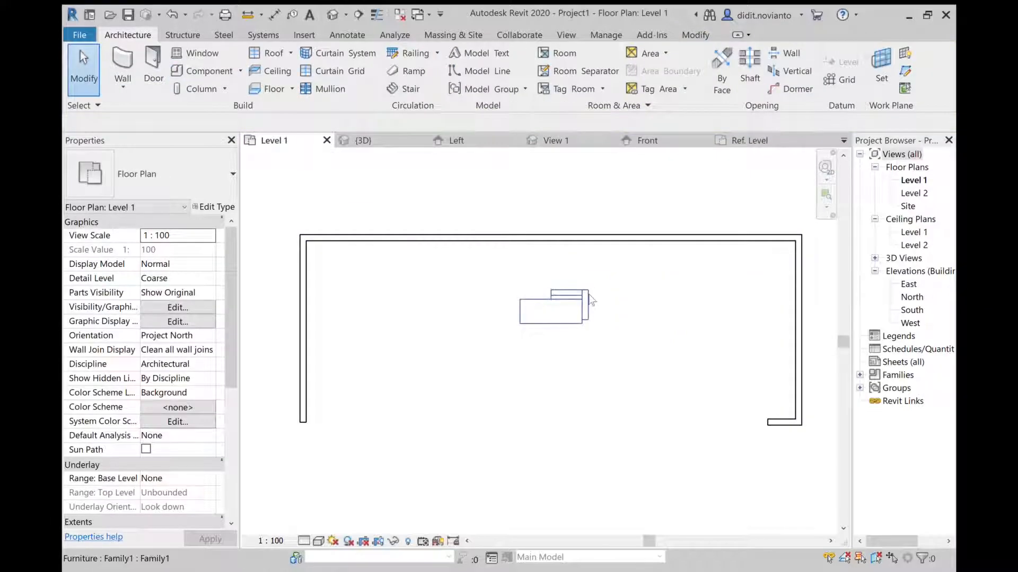
# Test the placed sofa's lebar parameter by setting it to 1000 and restoring it to 800.
pyautogui.click(551, 313)
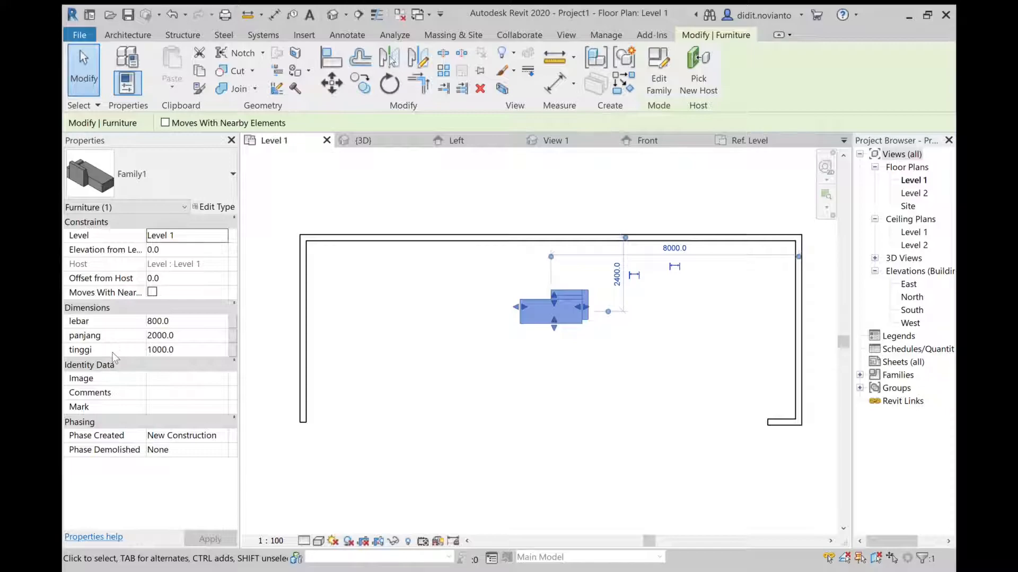
pyautogui.click(183, 326)
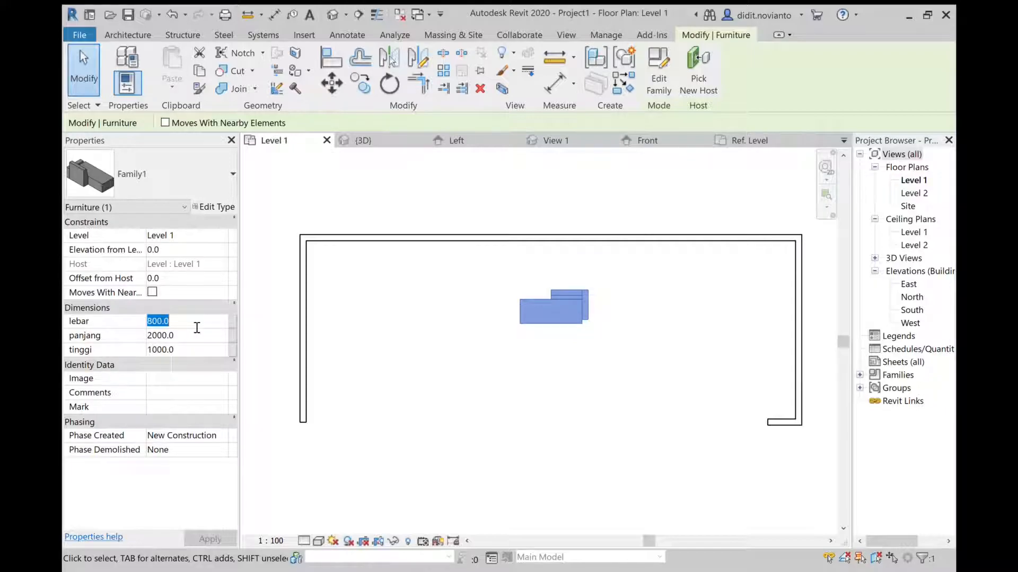
pyautogui.write('10')
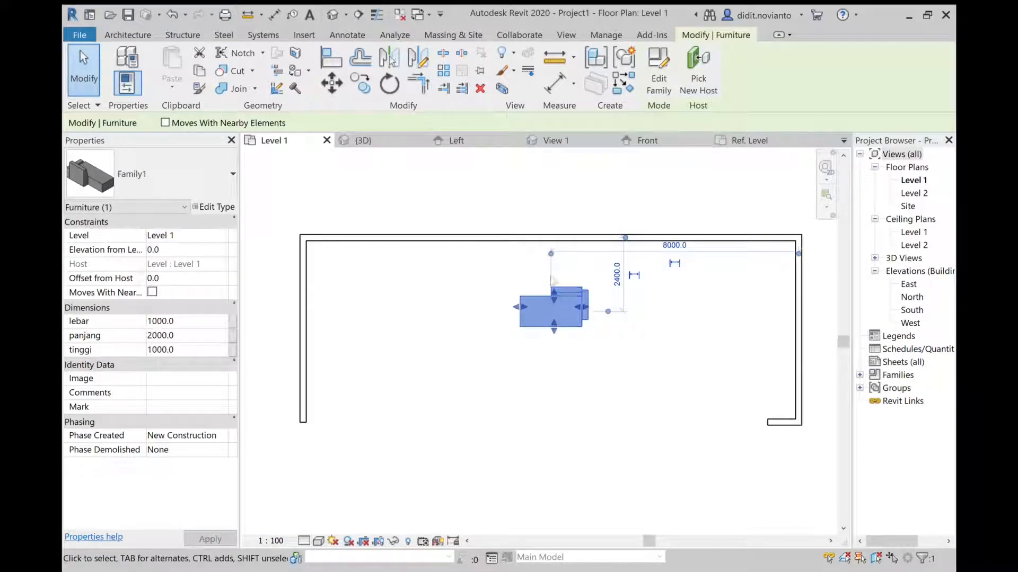
pyautogui.scroll(3, 557, 315)
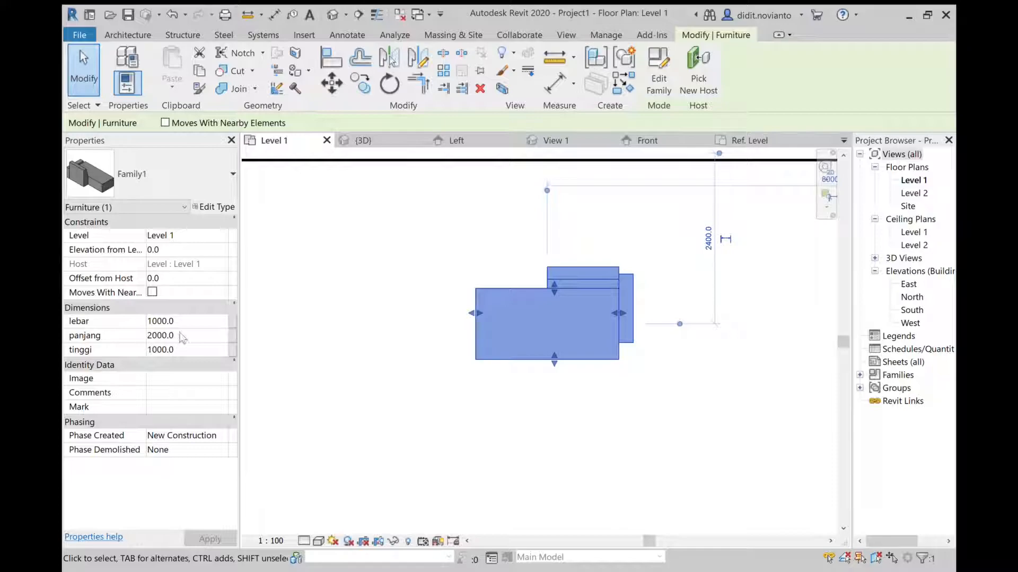
pyautogui.click(202, 323)
pyautogui.write('800')
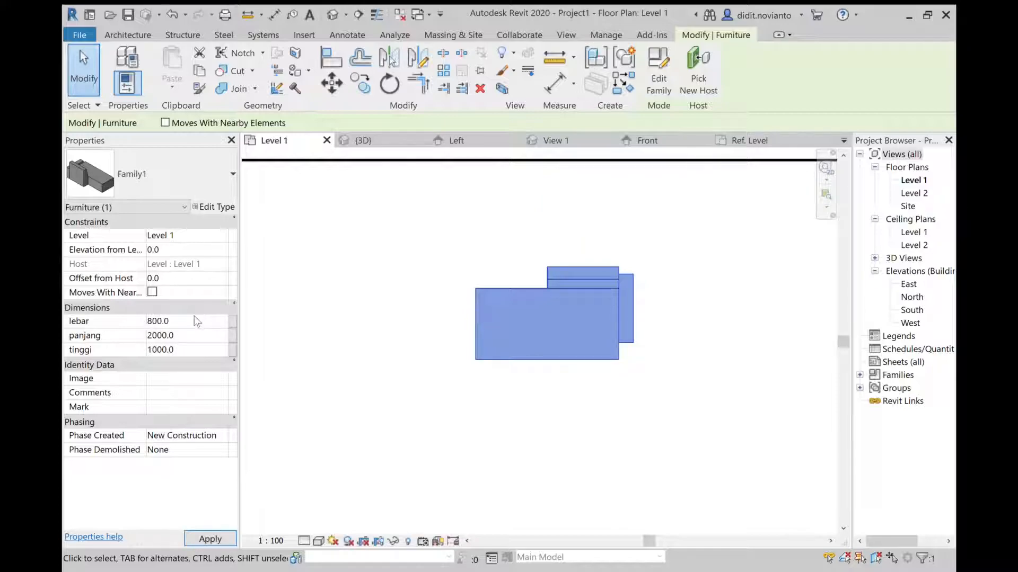
pyautogui.click(574, 408)
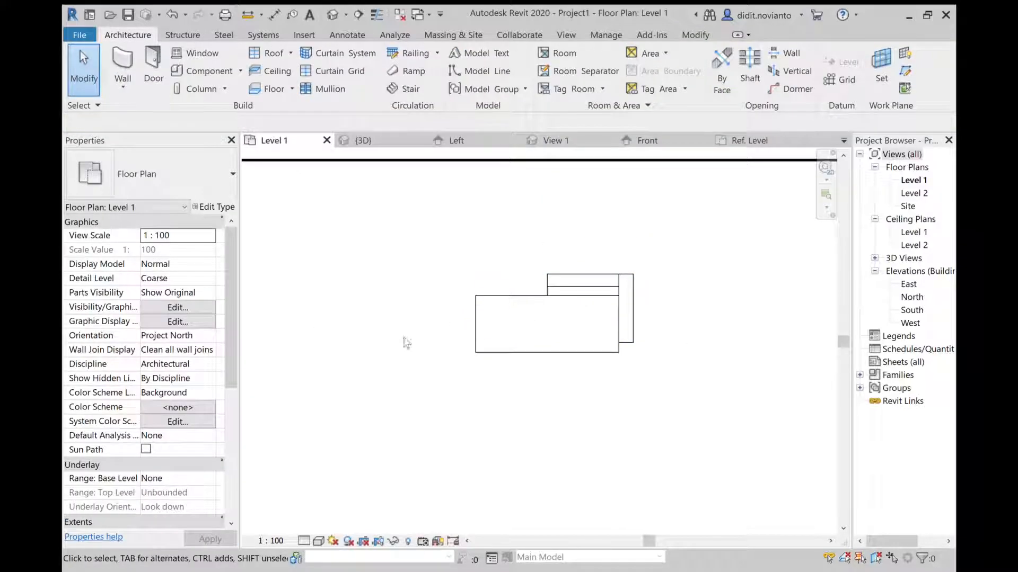
pyautogui.click(591, 288)
pyautogui.click(726, 295)
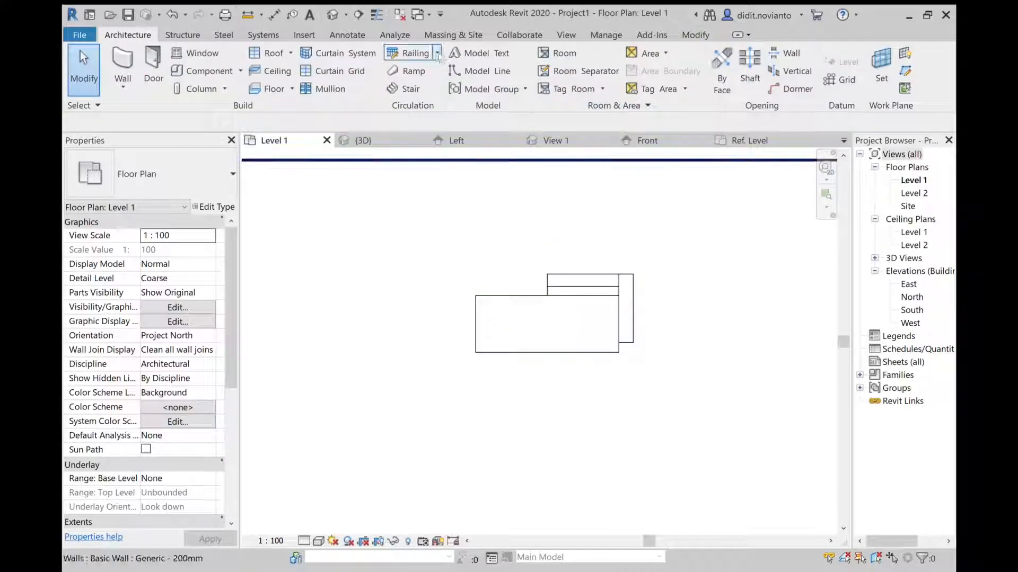
# Open the project's default 3D view and examine the placed sofa from several angles.
pyautogui.click(337, 17)
pyautogui.scroll(5, 565, 388)
pyautogui.keyDown('shift'); pyautogui.moveTo(566, 391); pyautogui.dragTo(625, 352, button='middle'); pyautogui.keyUp('shift')
pyautogui.scroll(-3, 620, 350)
pyautogui.keyDown('shift'); pyautogui.moveTo(546, 352); pyautogui.dragTo(618, 345, button='middle'); pyautogui.keyUp('shift')
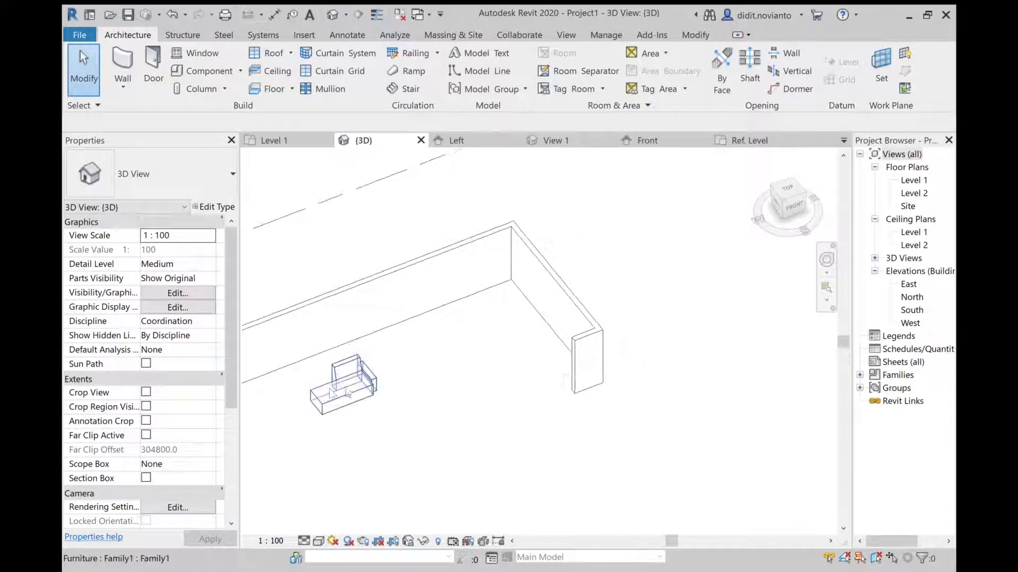
pyautogui.click(349, 400)
pyautogui.scroll(5, 349, 402)
pyautogui.keyDown('shift'); pyautogui.moveTo(371, 403); pyautogui.dragTo(456, 390, button='middle'); pyautogui.keyUp('shift')
pyautogui.click(562, 356)
pyautogui.keyDown('shift'); pyautogui.moveTo(565, 355); pyautogui.dragTo(395, 384, button='middle'); pyautogui.keyUp('shift')
pyautogui.scroll(-2, 473, 347)
pyautogui.scroll(2, 583, 175)
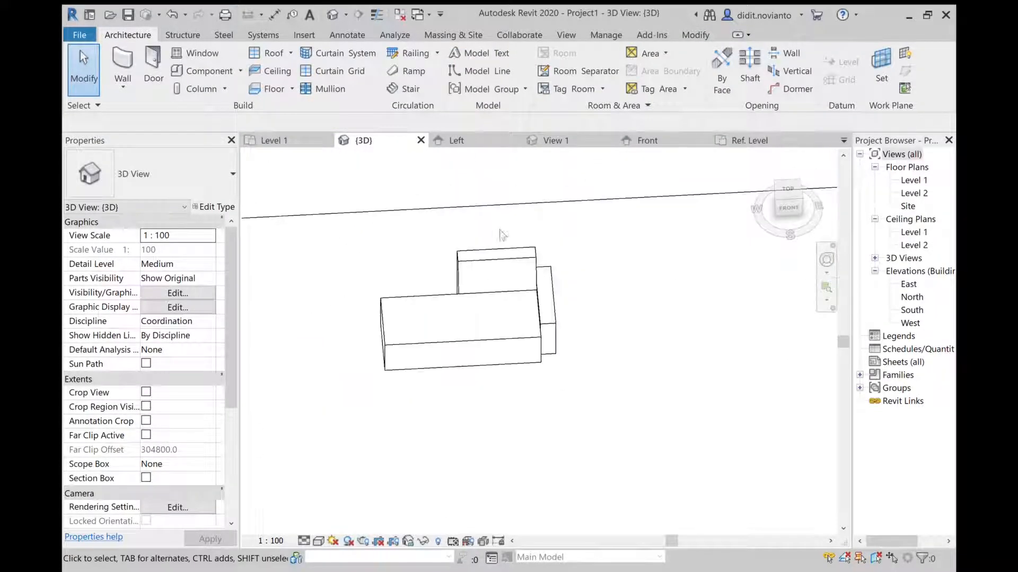
# Return to an isometric view of the sofa and set the 3D view's visual style to Shaded.
pyautogui.click(776, 203)
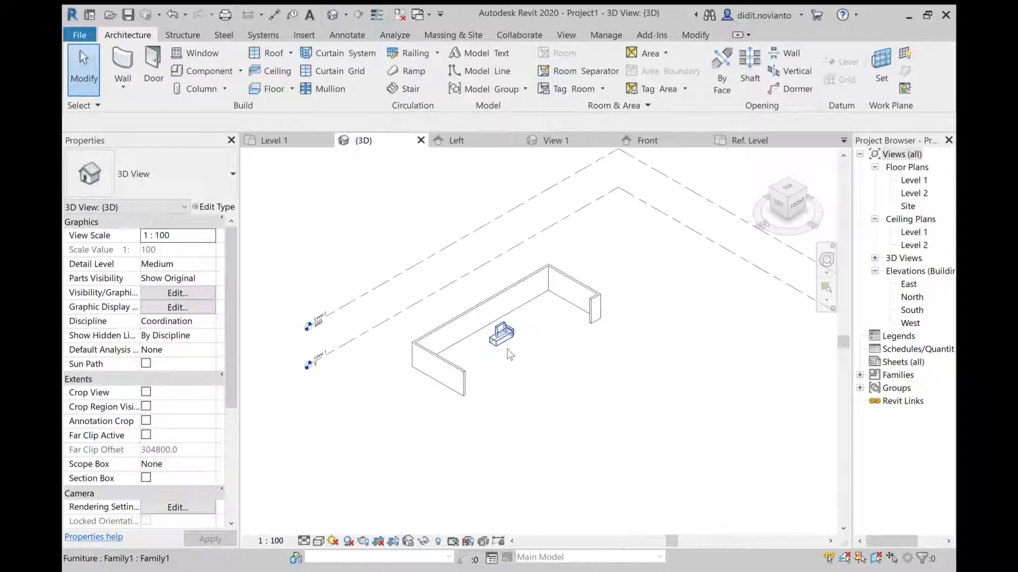
pyautogui.scroll(4, 498, 314)
pyautogui.click(489, 294)
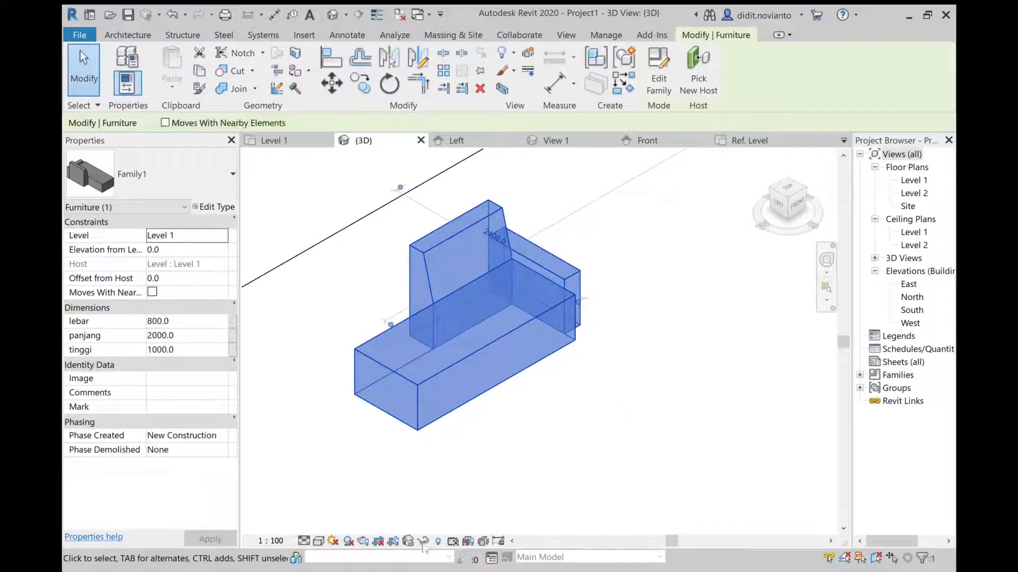
pyautogui.press('Escape')
pyautogui.click(319, 541)
pyautogui.click(355, 486)
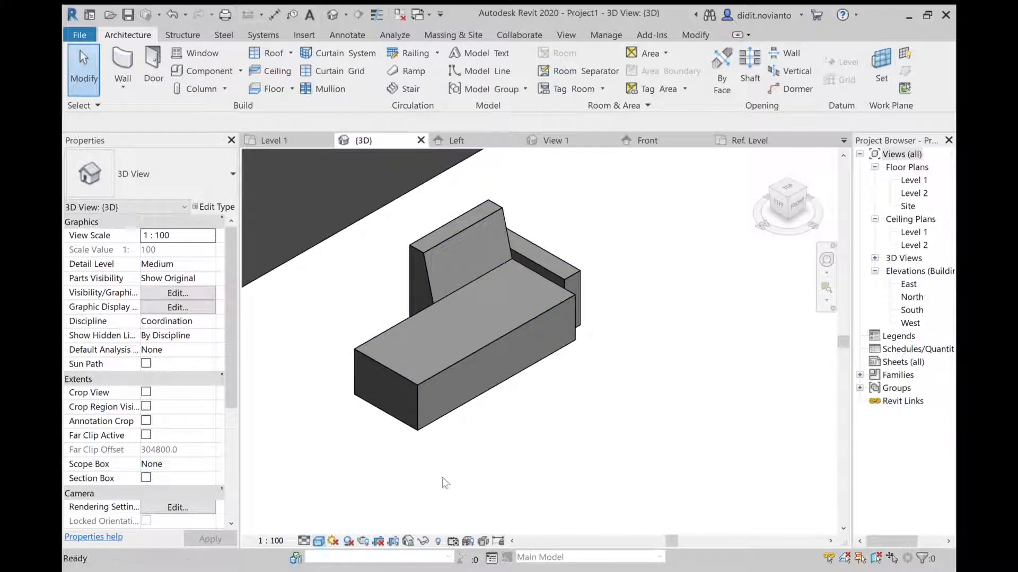
pyautogui.click(546, 347)
pyautogui.click(595, 352)
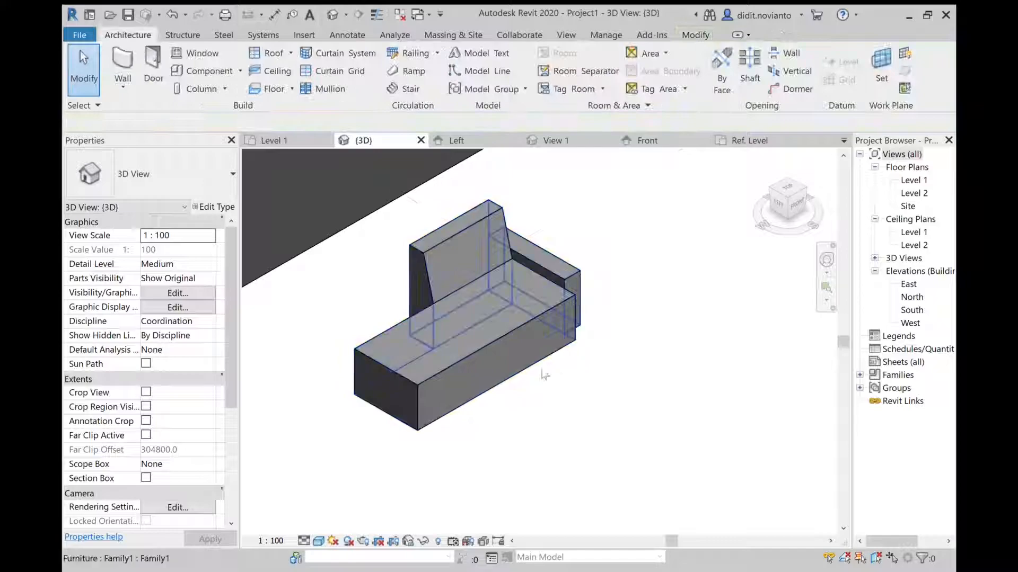
# Open the Furniture category's Air material through Object Styles and expand the Appearance Library among its replacement assets.
pyautogui.click(460, 361)
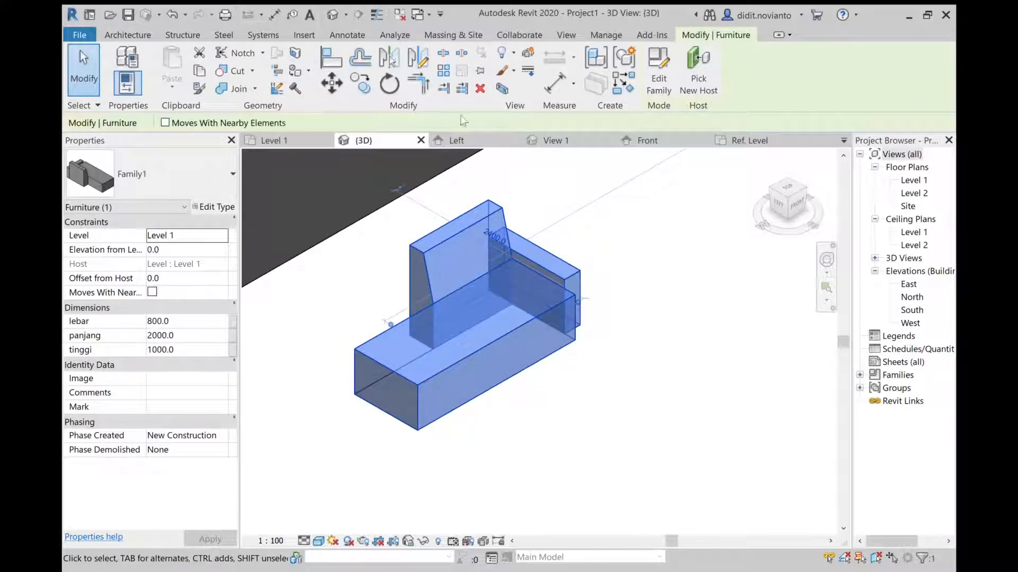
pyautogui.click(596, 34)
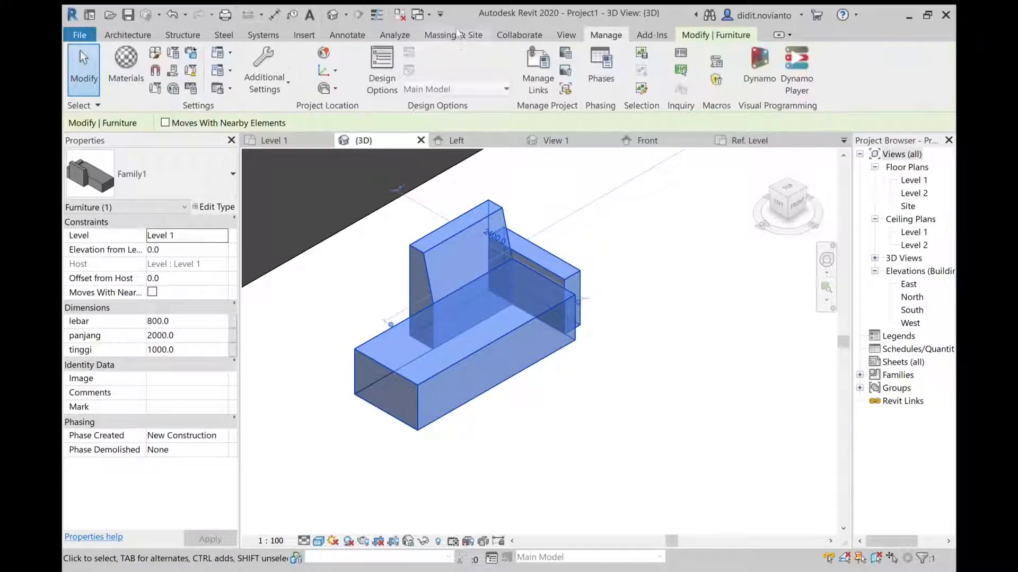
pyautogui.click(154, 53)
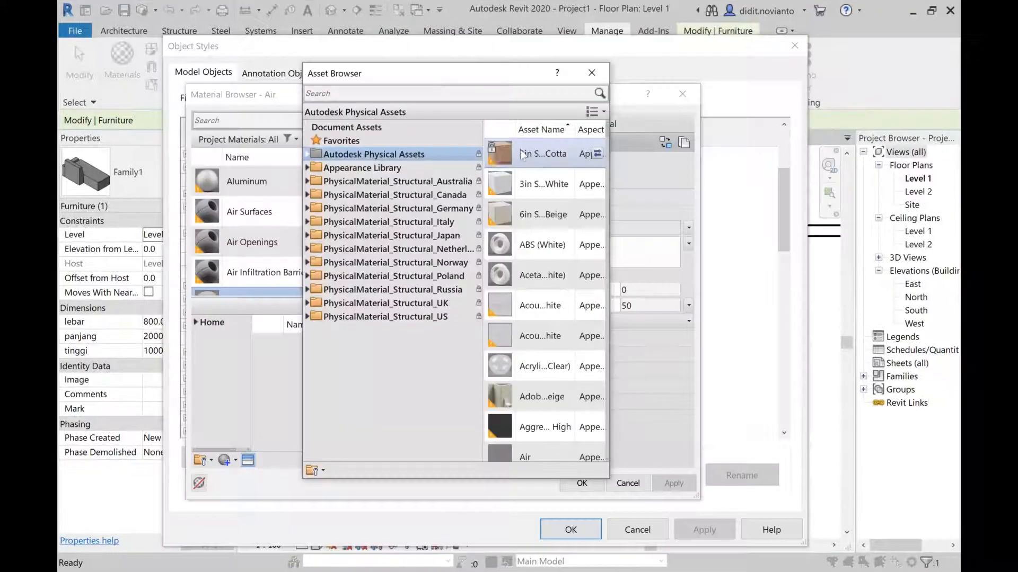
pyautogui.click(340, 172)
pyautogui.click(308, 168)
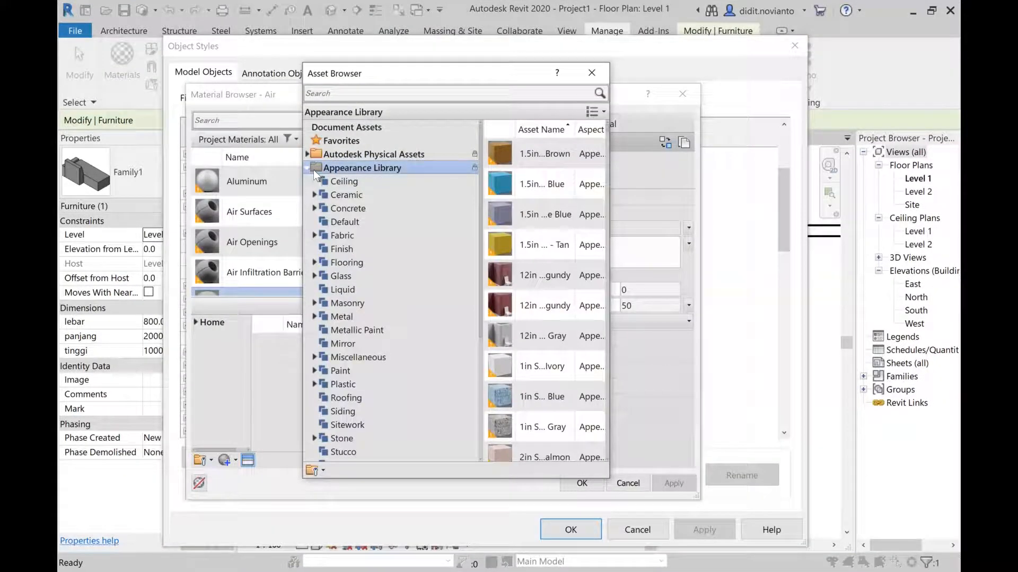
# Replace the Air material's appearance with the Denim - Blue asset from the Fabric library.
pyautogui.click(360, 248)
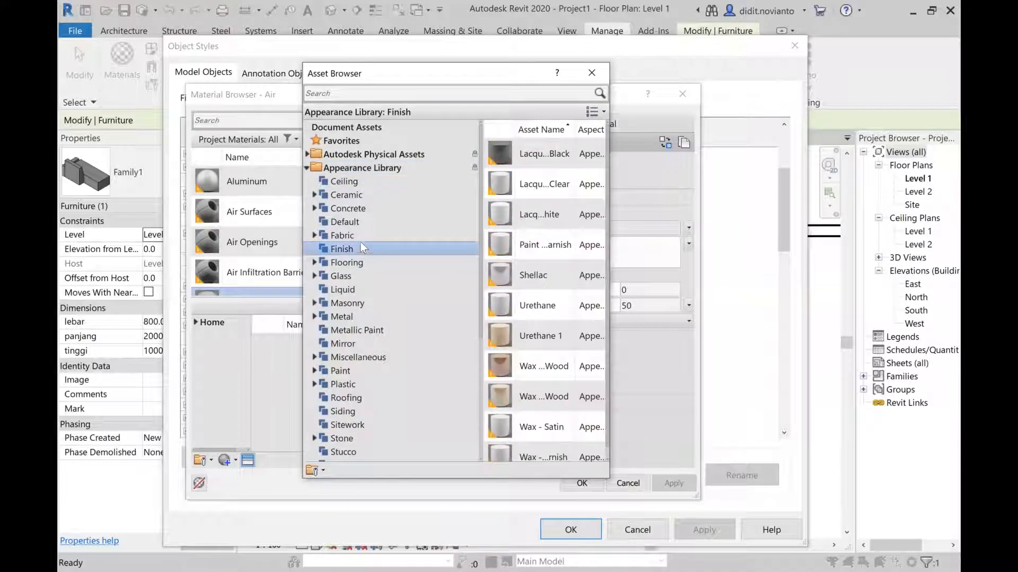
pyautogui.click(363, 233)
pyautogui.scroll(-3, 559, 344)
pyautogui.scroll(-3, 558, 345)
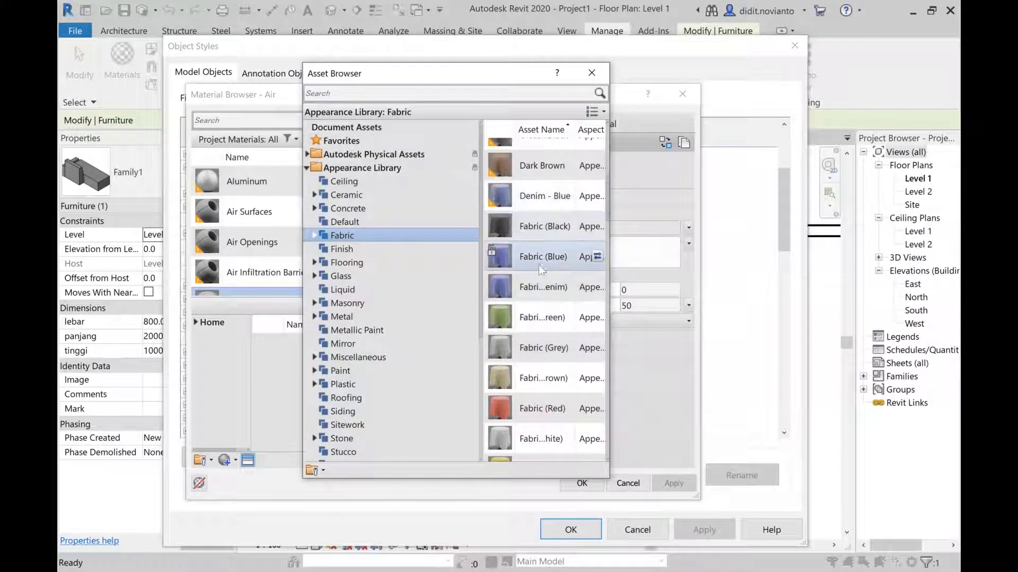
pyautogui.click(598, 196)
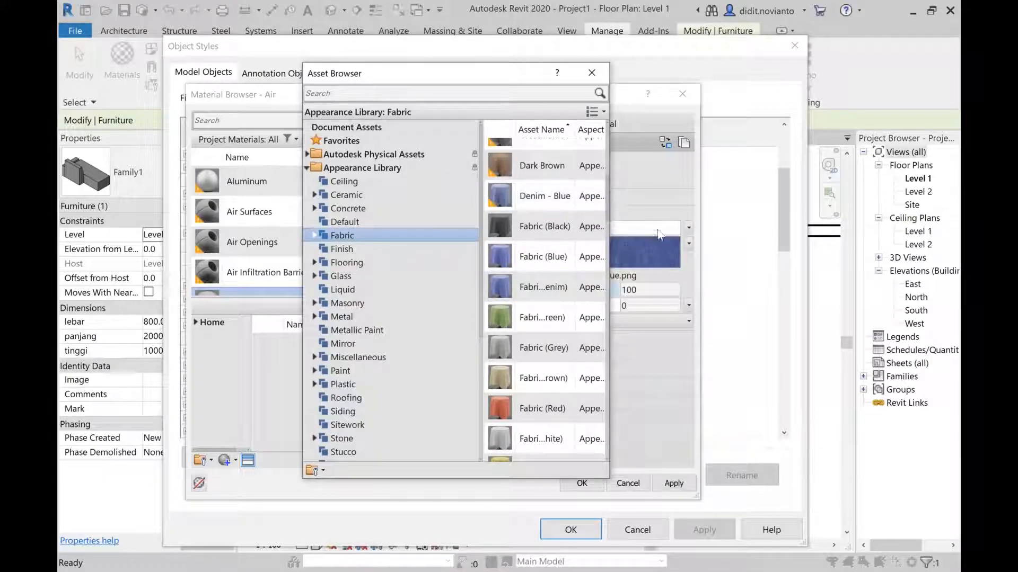
# Confirm Air as the Furniture category's material in Object Styles and try another visual style for the 3D view.
pyautogui.click(594, 74)
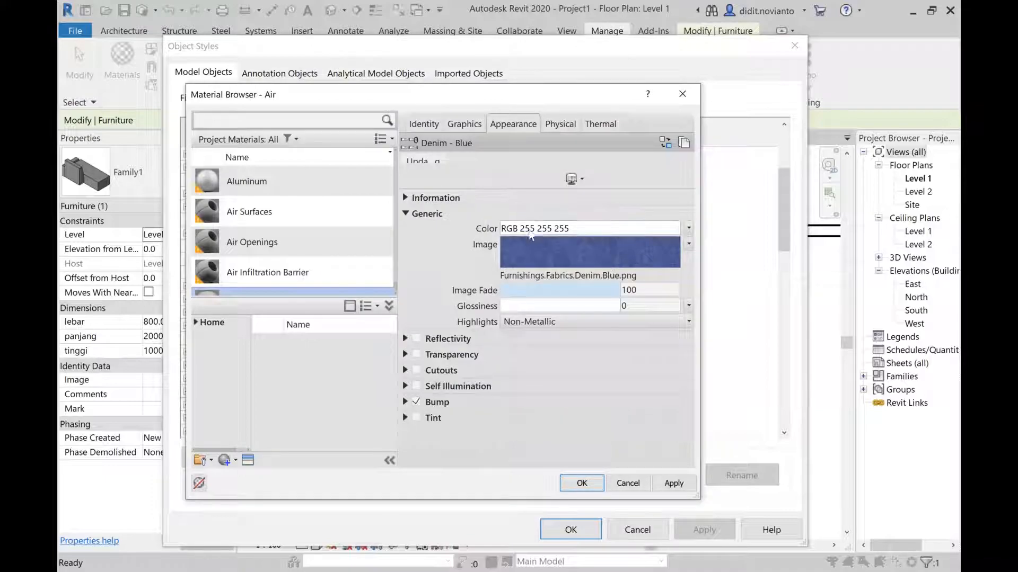
pyautogui.click(464, 124)
pyautogui.click(500, 123)
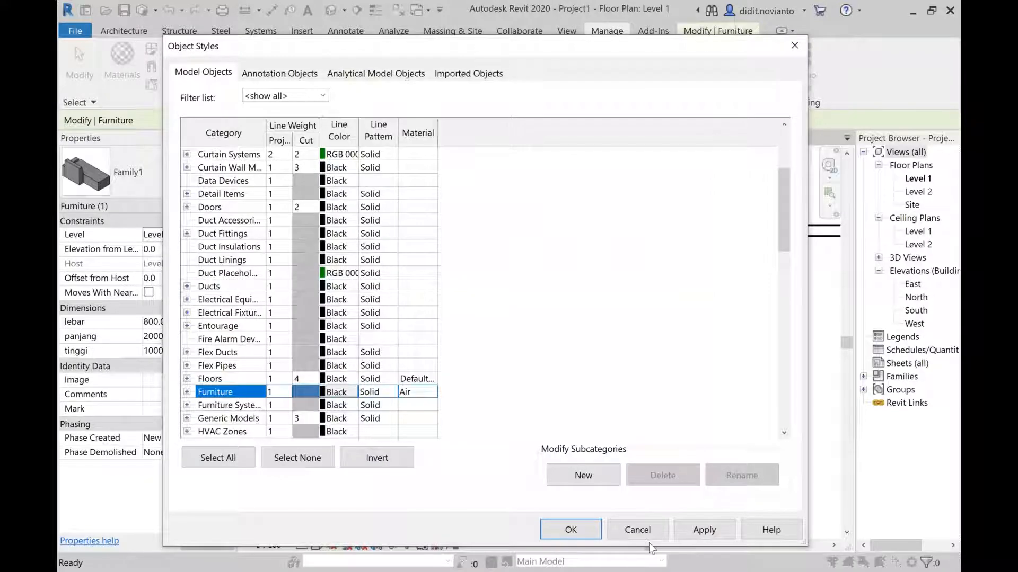
pyautogui.click(585, 537)
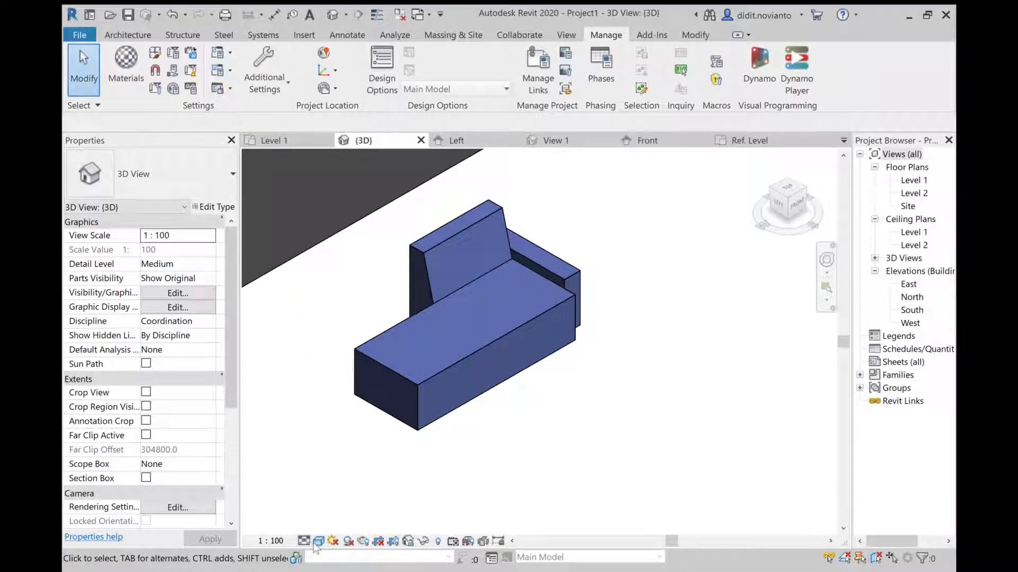
pyautogui.click(318, 540)
pyautogui.click(343, 522)
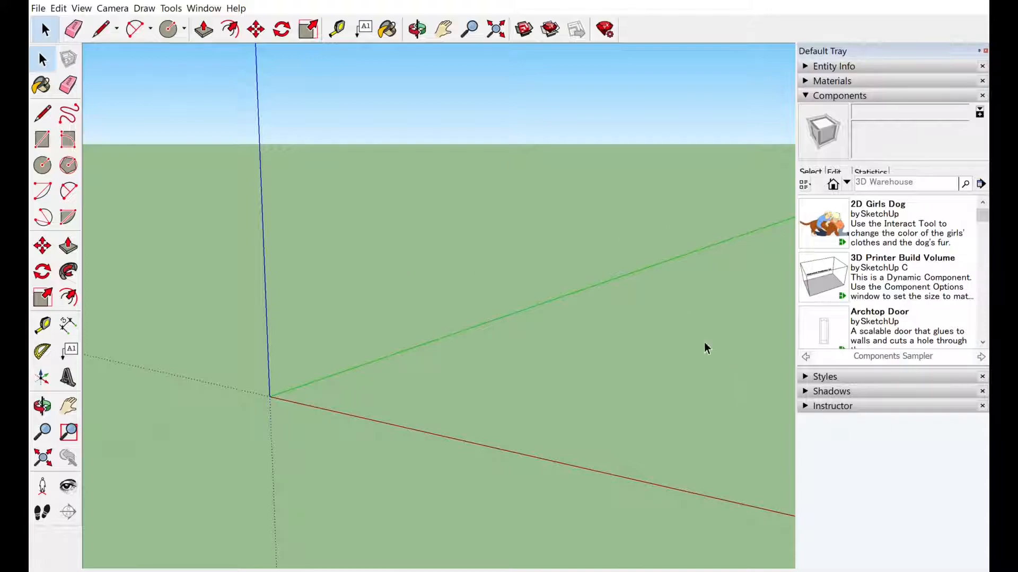
# Switch to SketchUp and place the Bench component from the Components Sampler near the origin.
pyautogui.scroll(1, 307, 379)
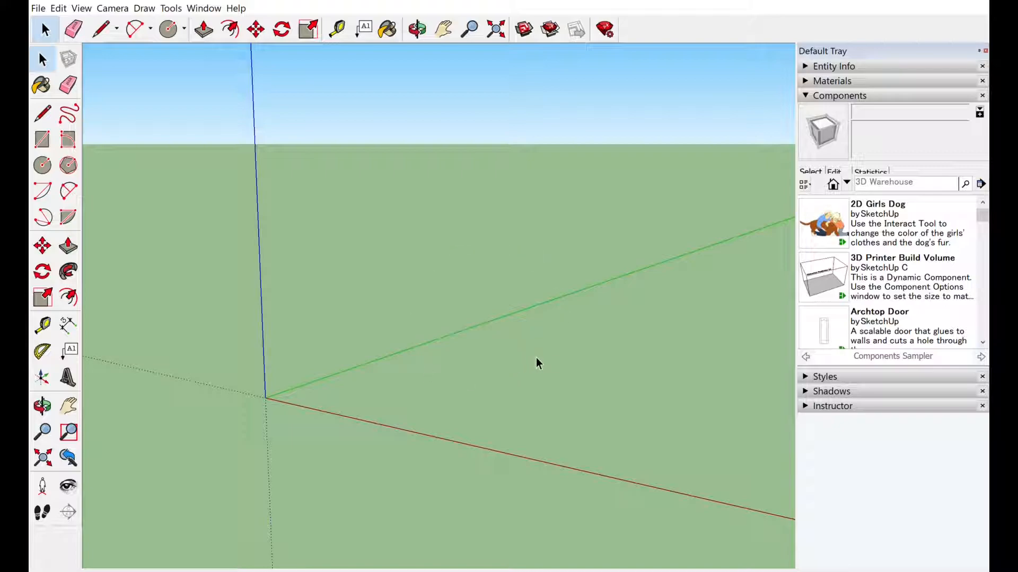
pyautogui.scroll(-5, 909, 253)
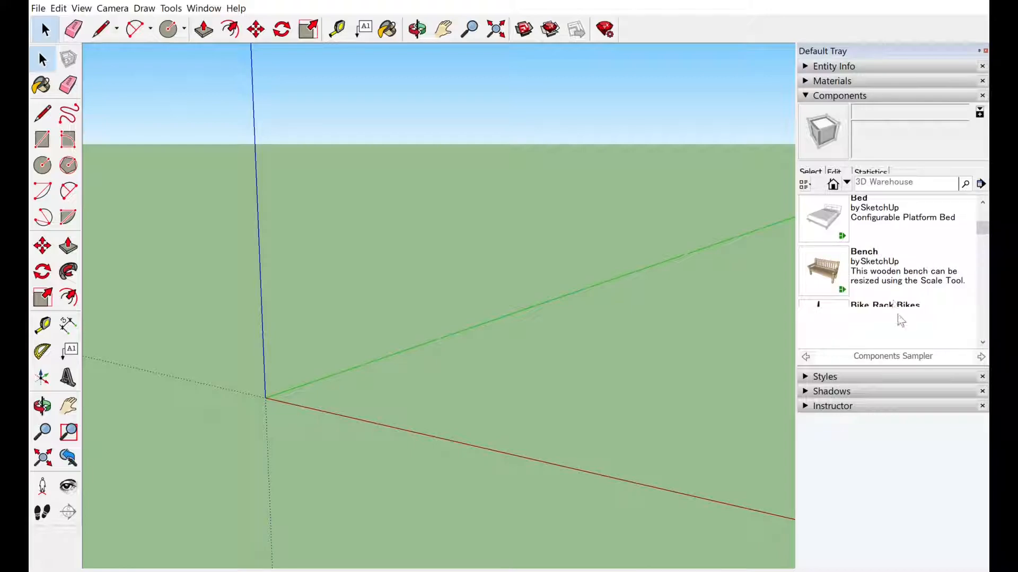
pyautogui.click(832, 264)
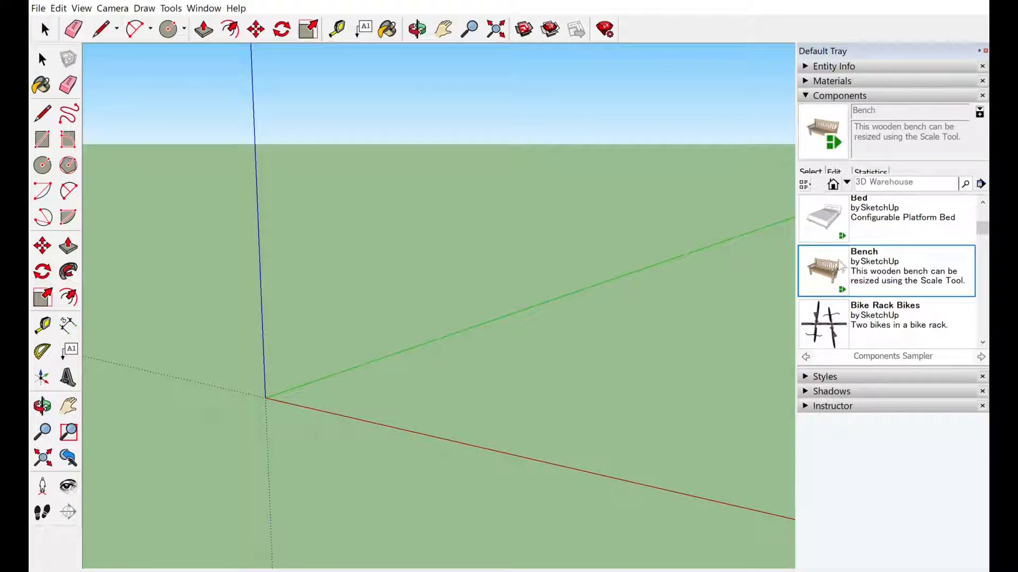
pyautogui.click(352, 396)
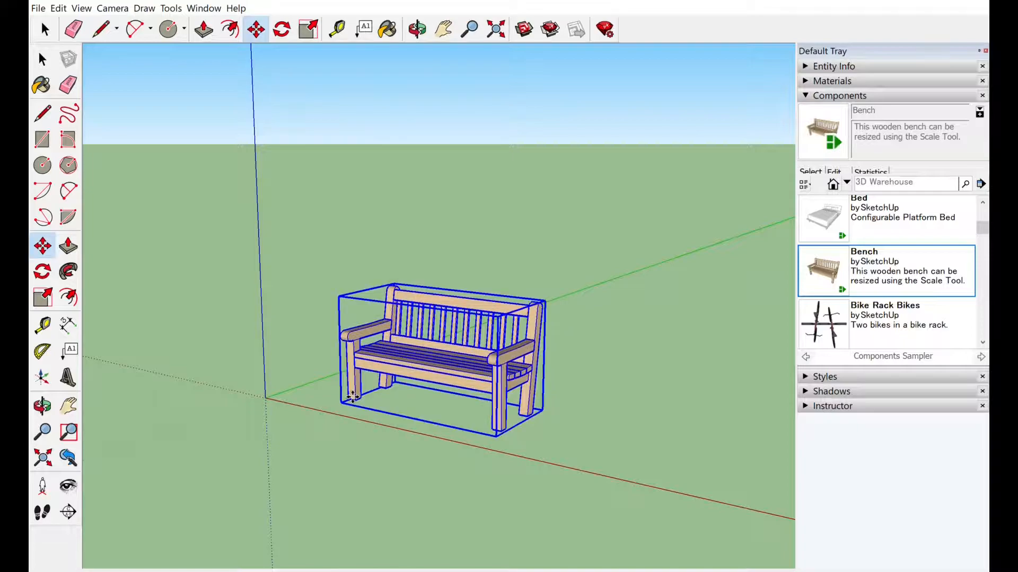
pyautogui.click(43, 59)
pyautogui.click(441, 167)
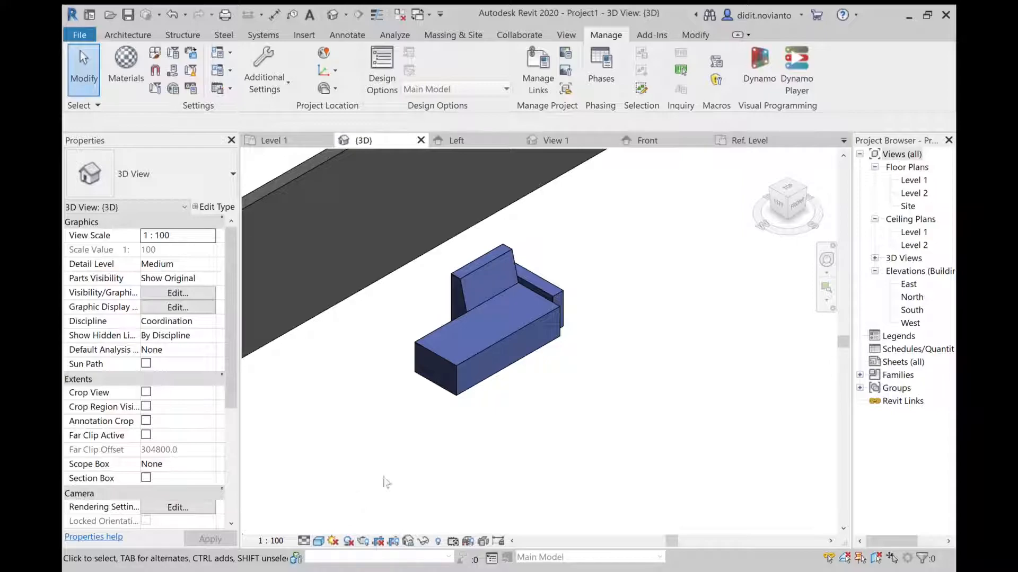
# Return to Revit, start a CAD import and browse to the computer's Downloads folder (ダウンロード).
pyautogui.click(523, 299)
pyautogui.click(608, 237)
pyautogui.click(313, 36)
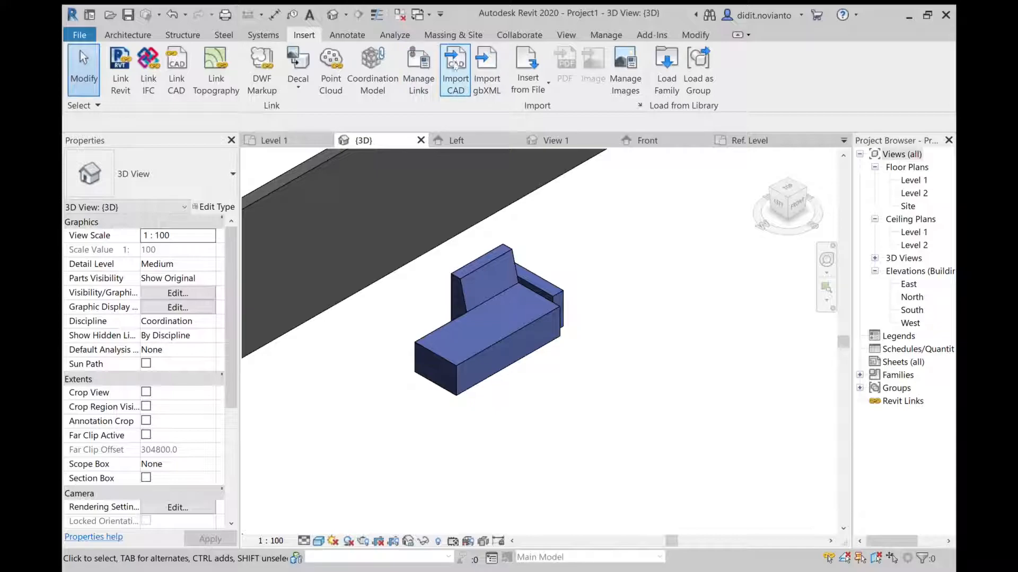
pyautogui.click(464, 67)
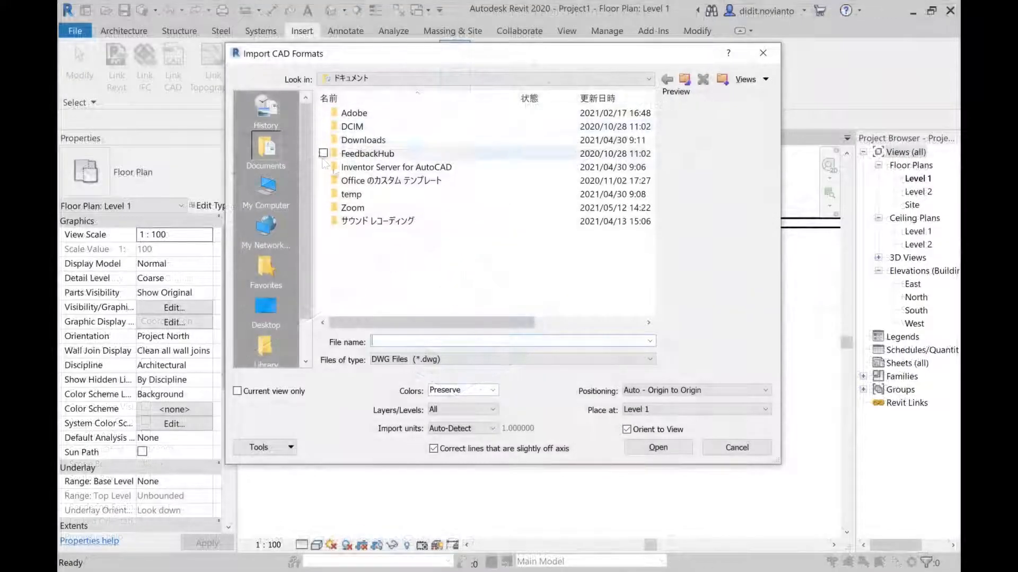
pyautogui.click(266, 191)
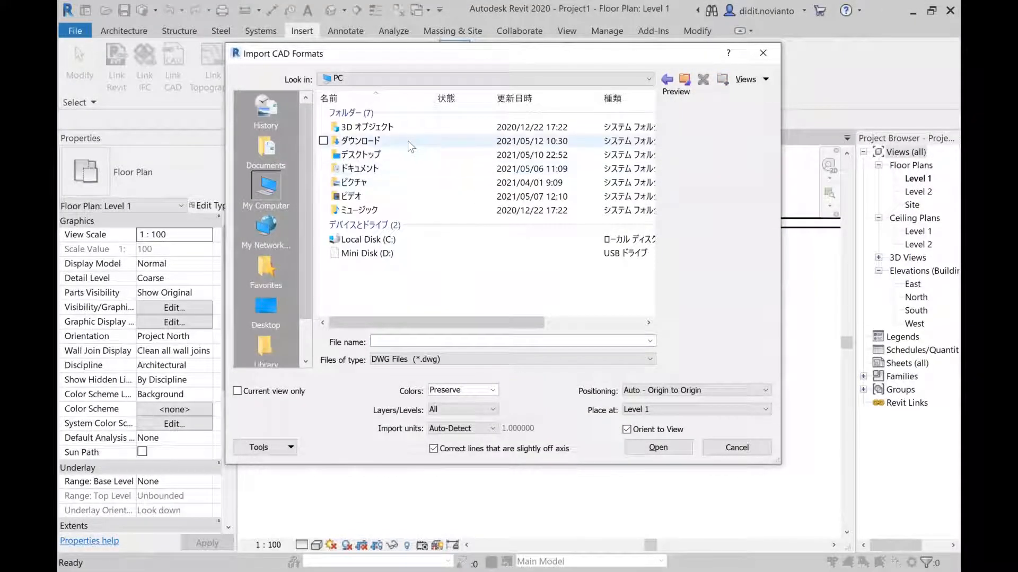
pyautogui.click(415, 136)
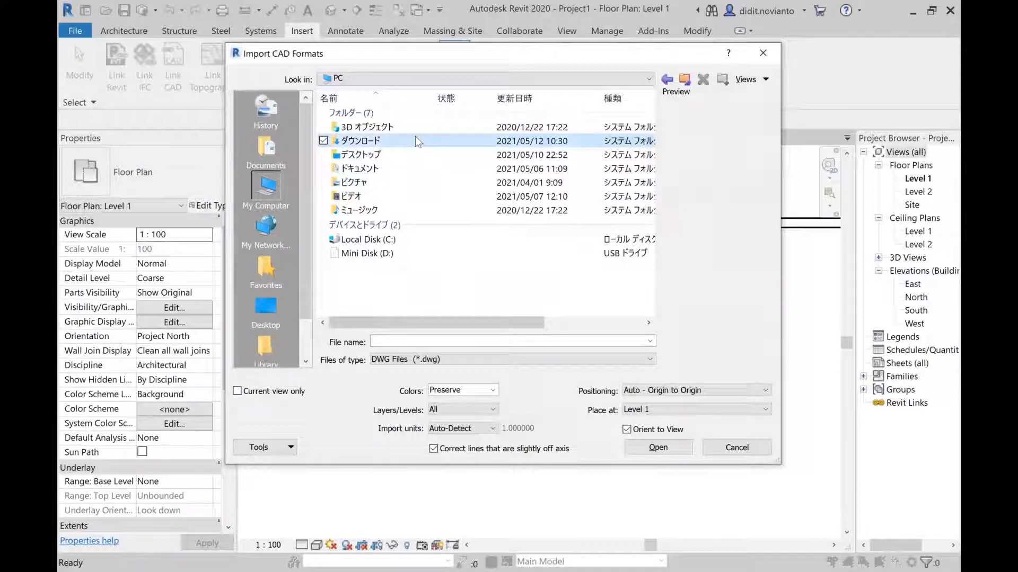
pyautogui.doubleClick(382, 138)
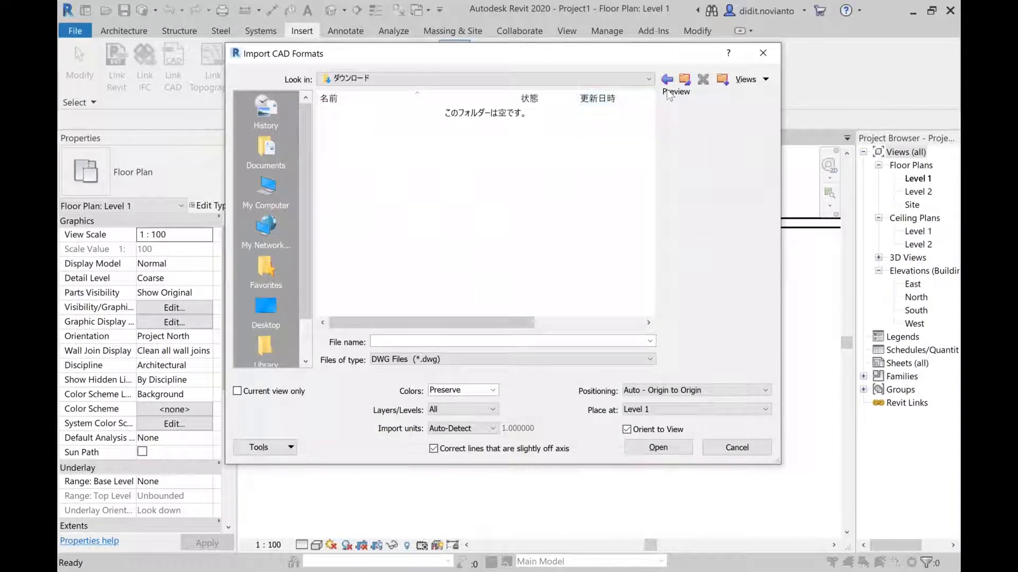
# Filter the import to SketchUp Files (*.skp) and import bench.skp into the Level 1 floor plan.
pyautogui.click(613, 360)
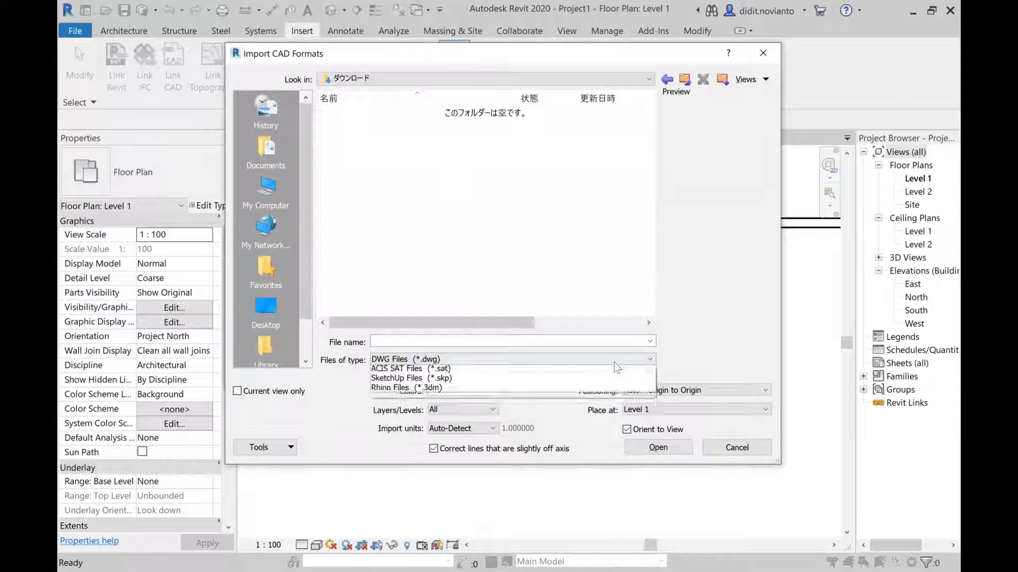
pyautogui.click(490, 409)
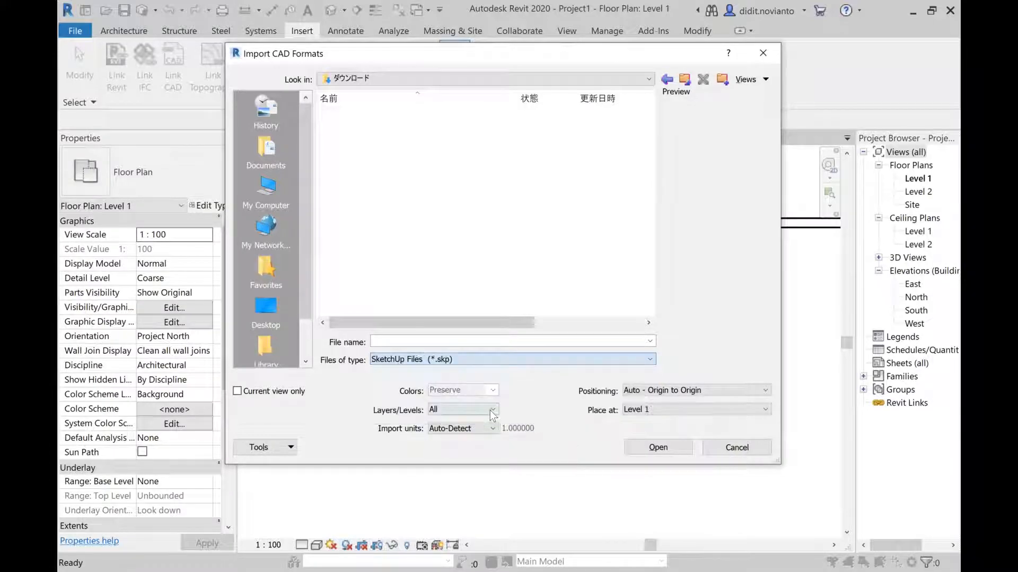
pyautogui.click(374, 128)
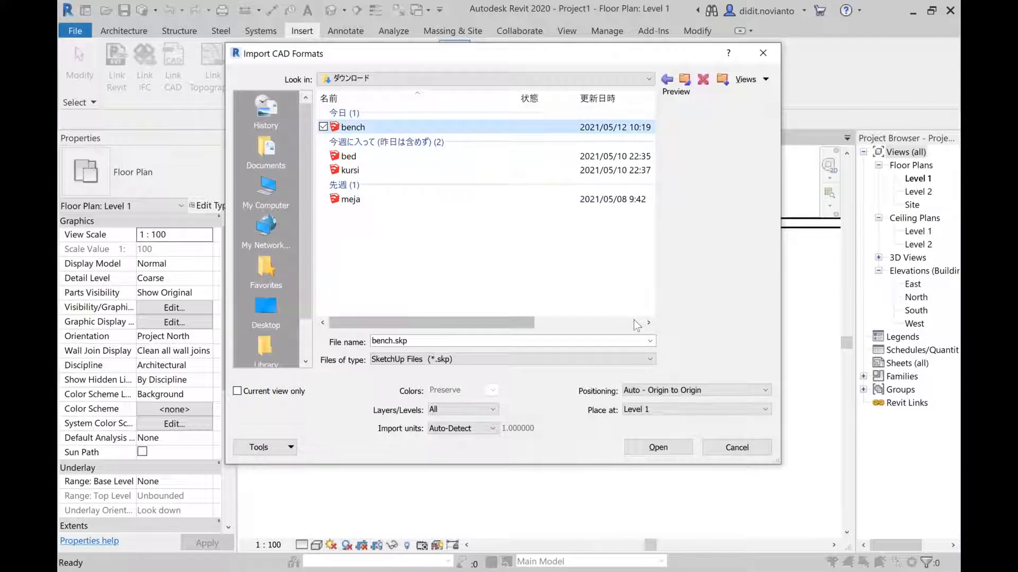
pyautogui.click(657, 448)
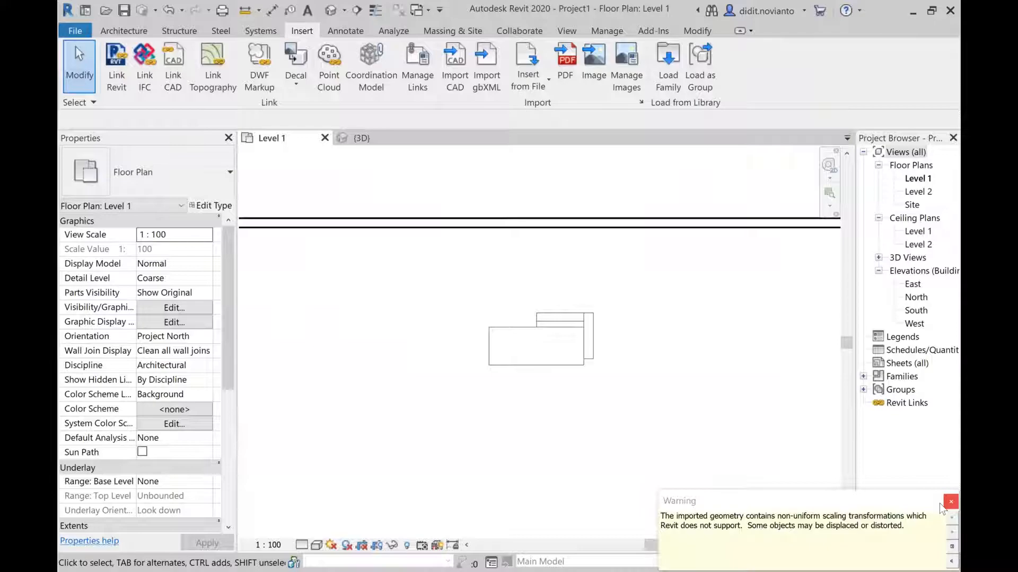
pyautogui.scroll(-3, 510, 417)
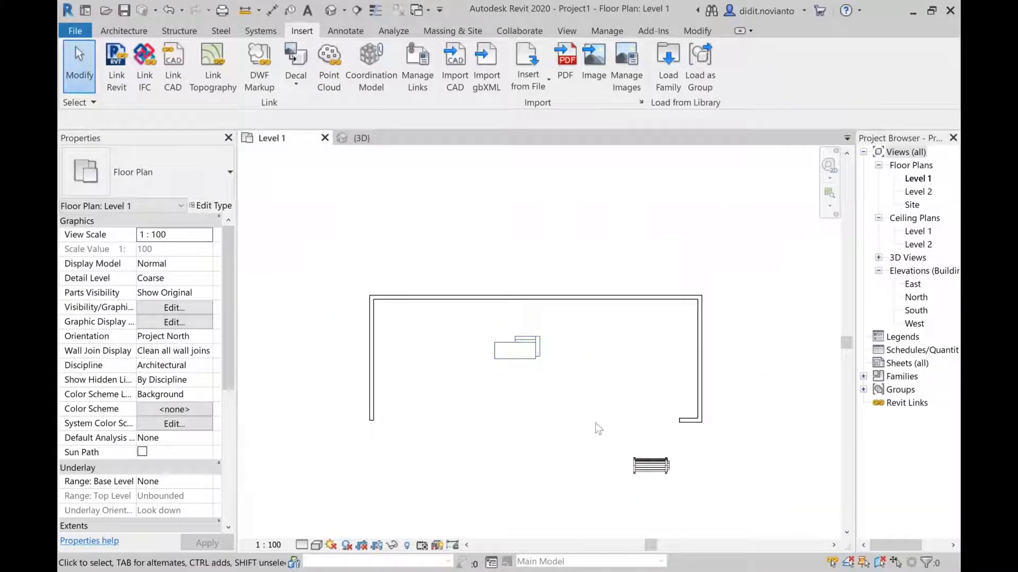
# Move the imported bench from outside the walls into the room, beside the custom sofa.
pyautogui.click(665, 459)
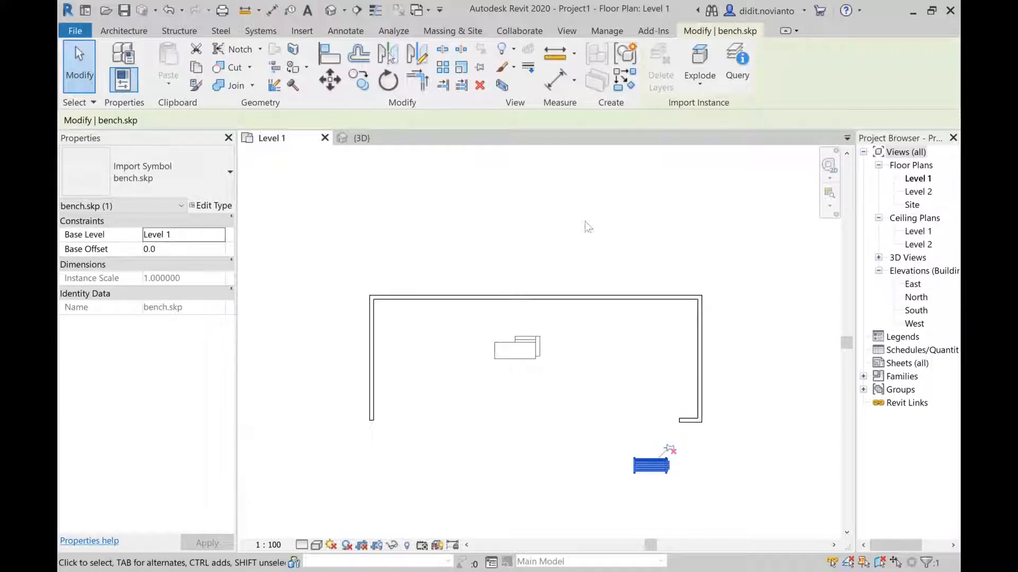
pyautogui.click(329, 80)
pyautogui.click(628, 466)
pyautogui.click(552, 356)
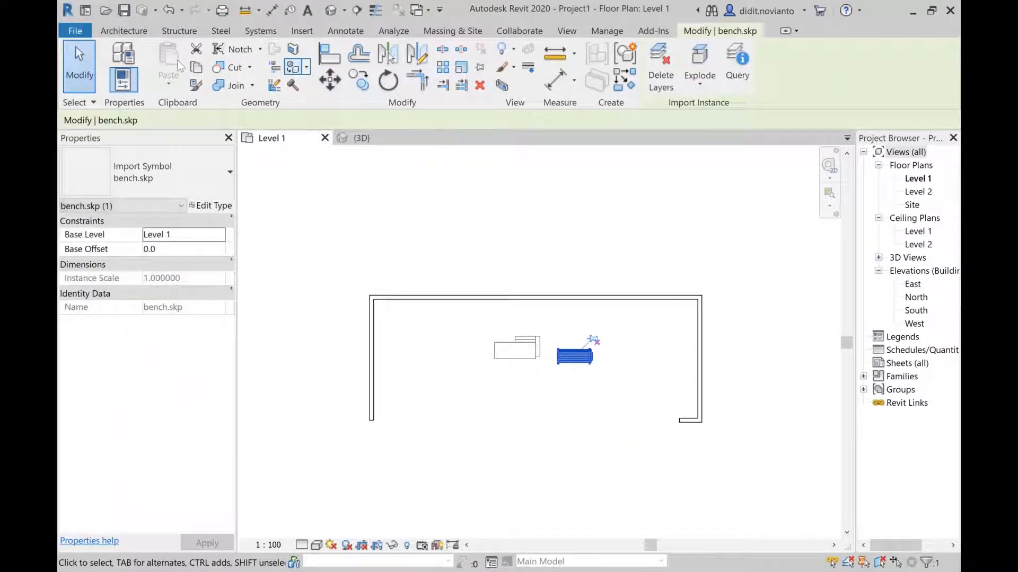
pyautogui.click(79, 68)
pyautogui.scroll(3, 511, 364)
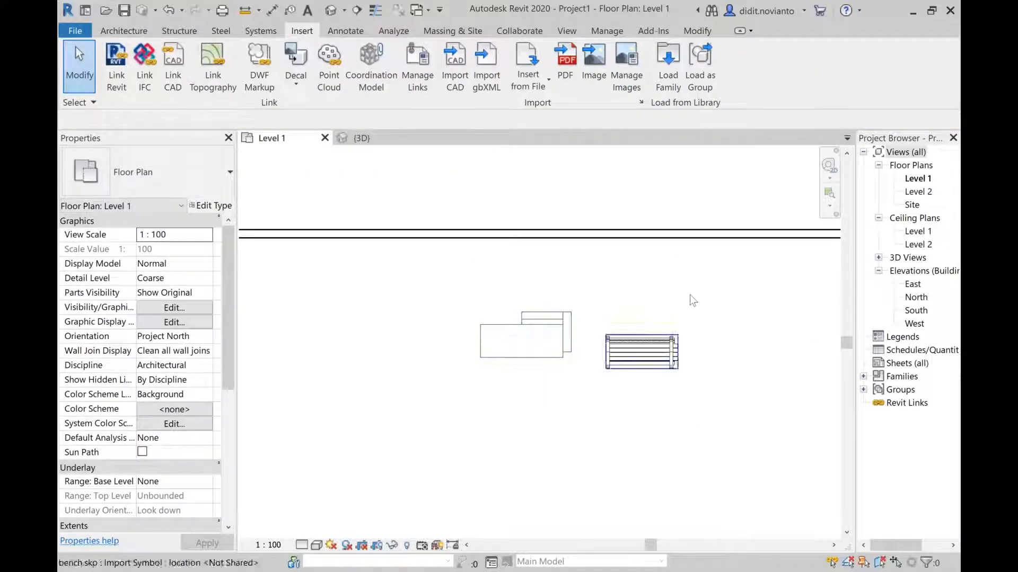
# Open the default 3D view and examine the custom sofa and the imported bench.
pyautogui.click(328, 11)
pyautogui.scroll(5, 572, 334)
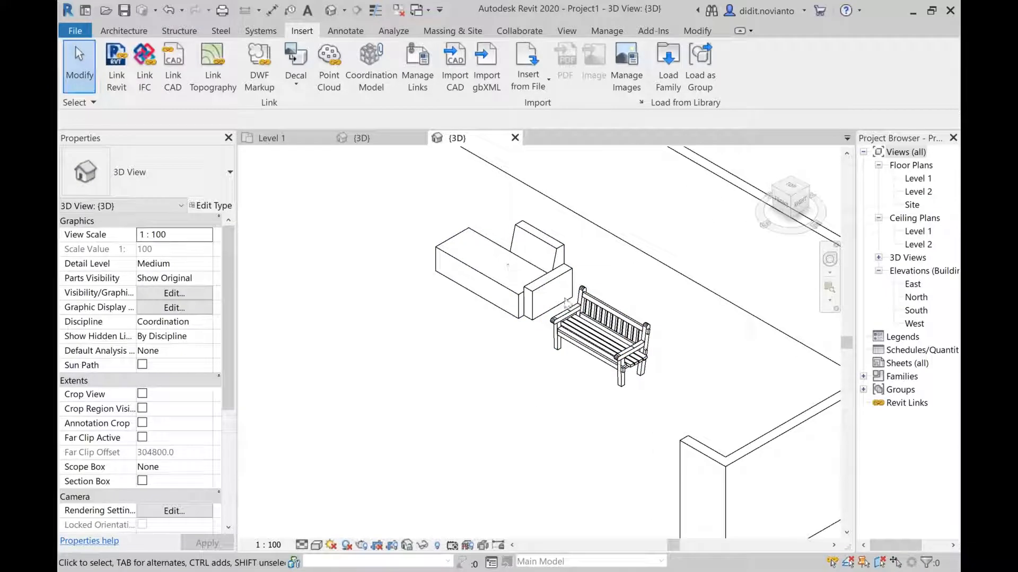
pyautogui.scroll(2, 580, 382)
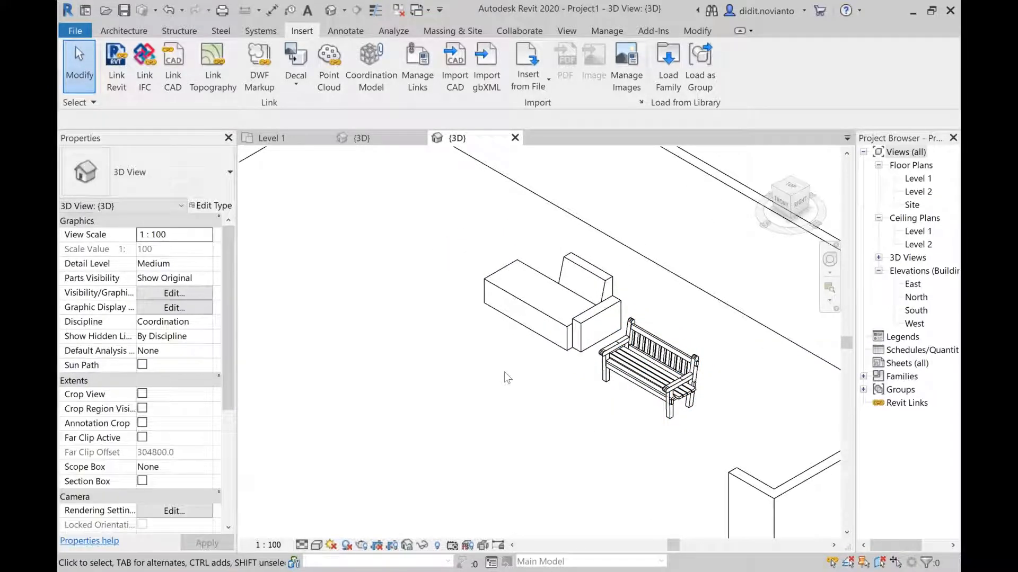
pyautogui.scroll(-1, 506, 379)
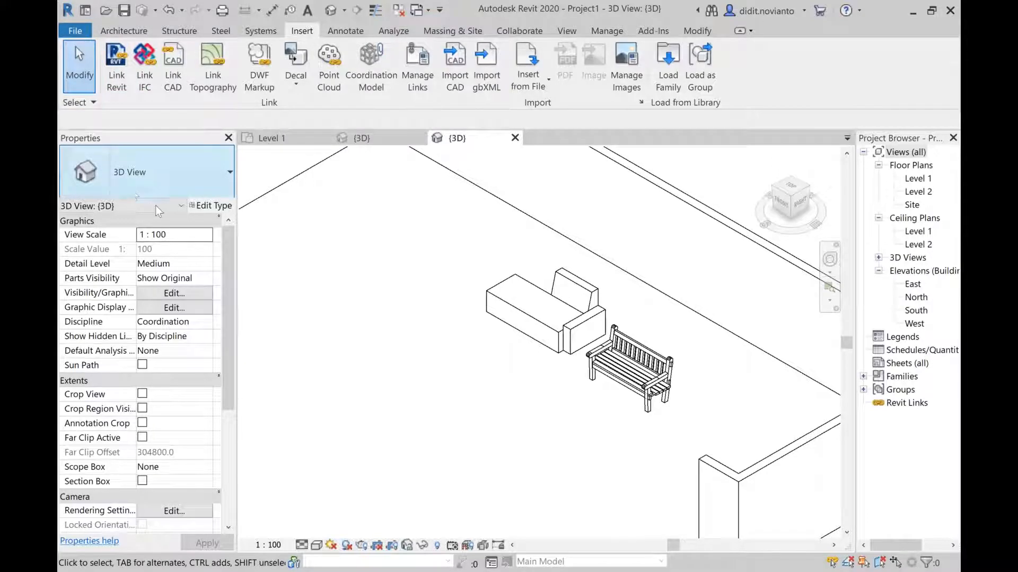
# Start placing a component and browse the US Metric library to its Furniture Seating folder for a family to load.
pyautogui.click(109, 33)
pyautogui.click(207, 68)
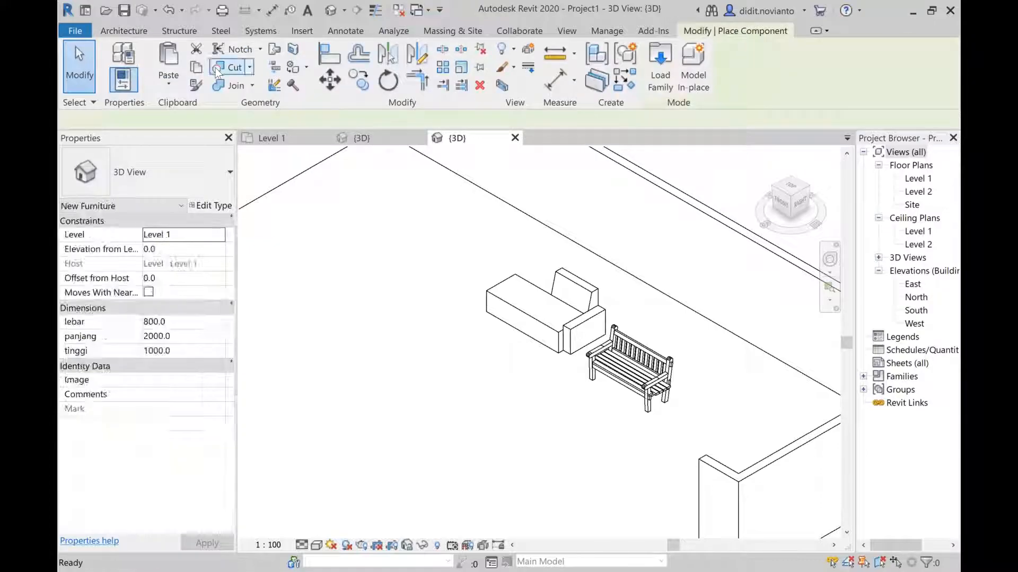
pyautogui.click(215, 205)
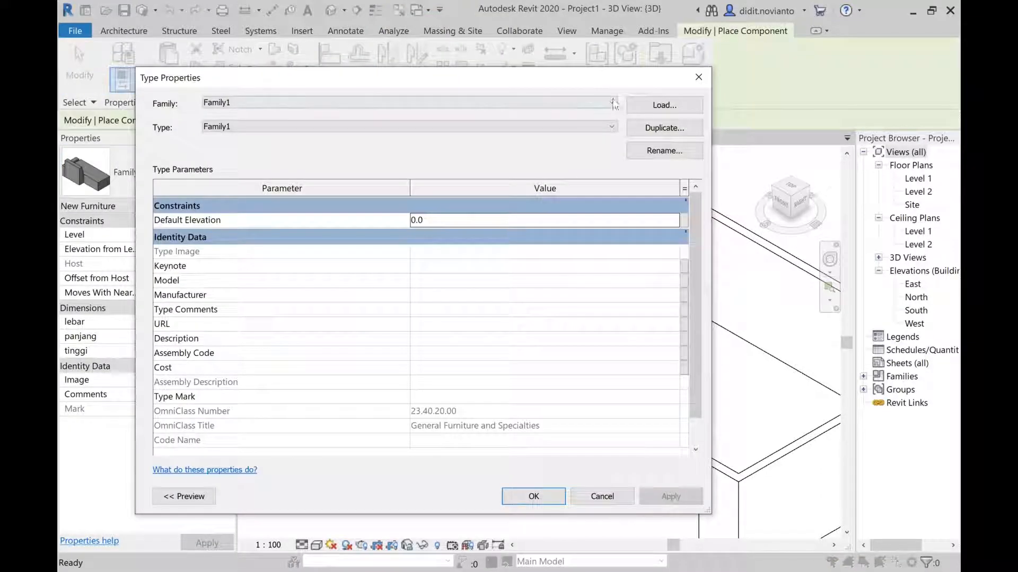
pyautogui.click(644, 98)
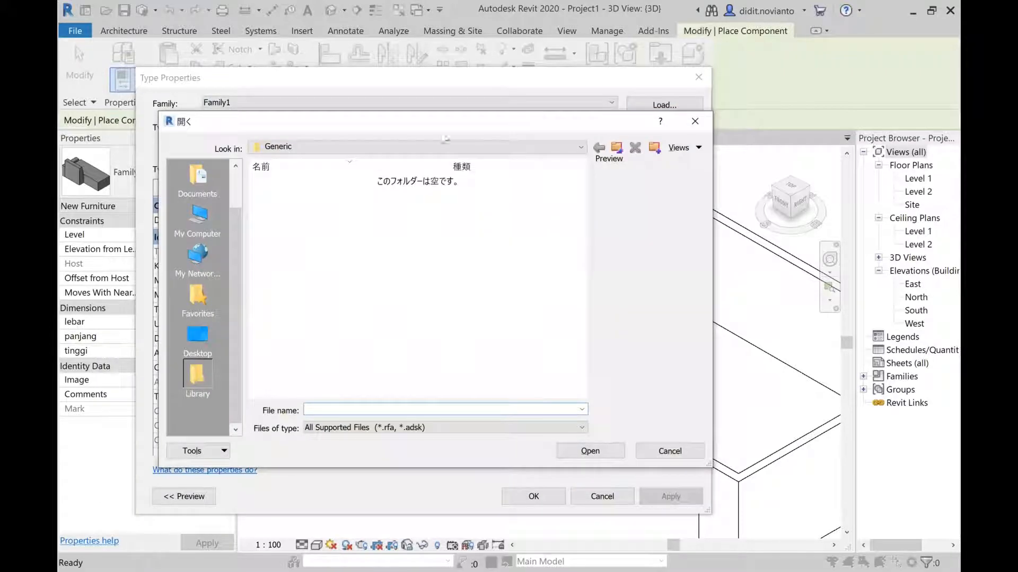
pyautogui.click(617, 150)
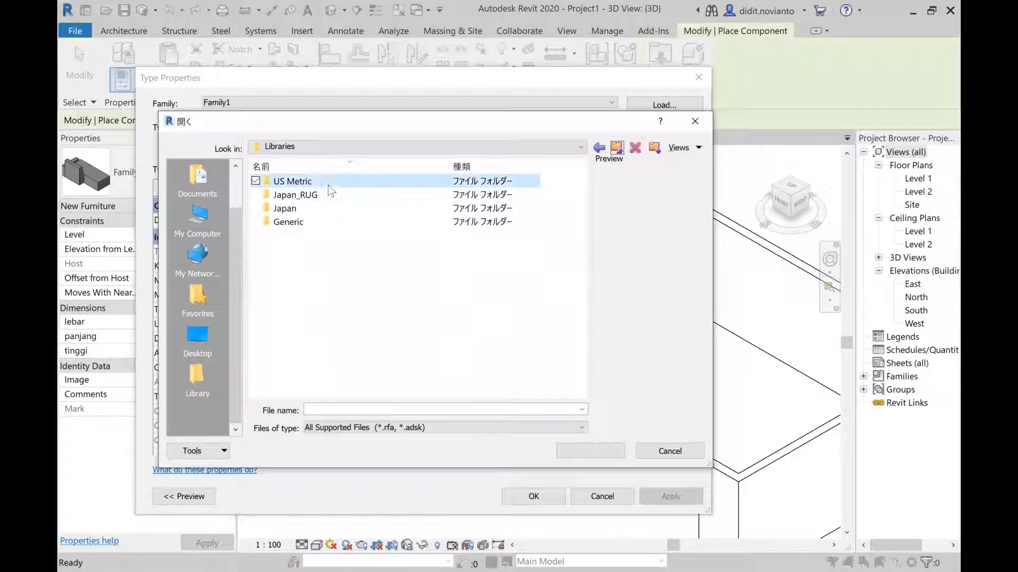
pyautogui.doubleClick(329, 183)
pyautogui.scroll(-4, 328, 360)
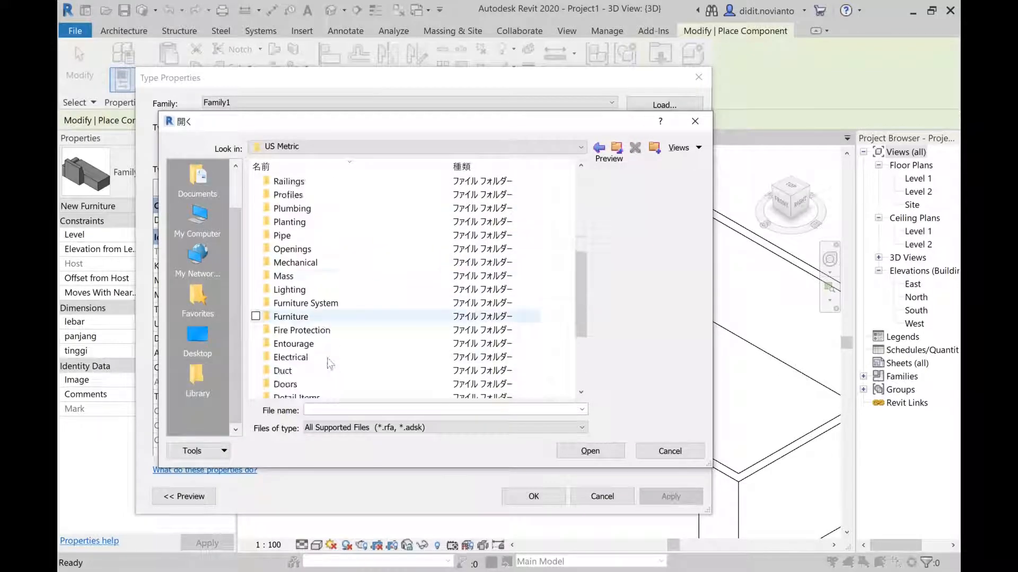
pyautogui.doubleClick(324, 314)
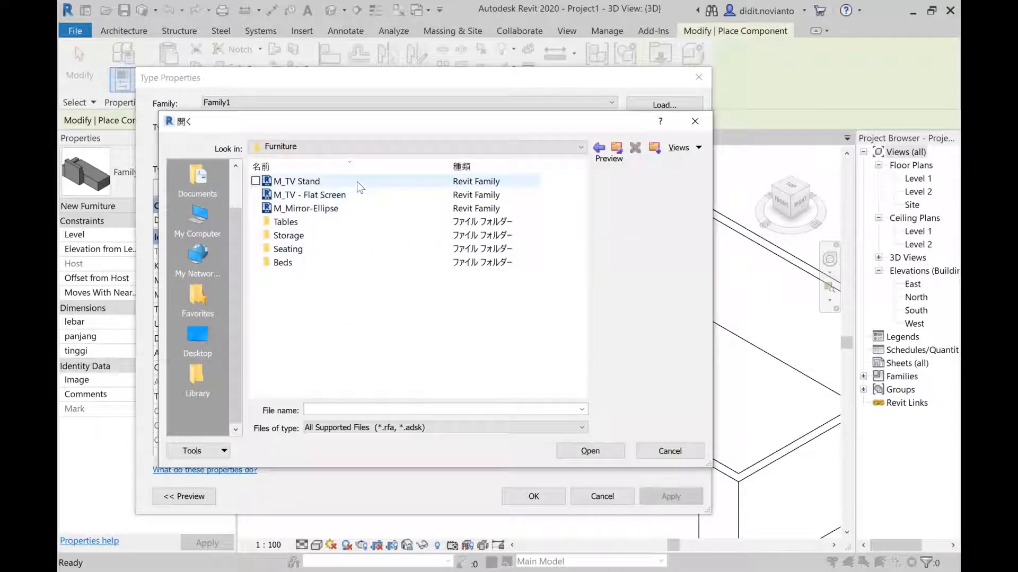
pyautogui.doubleClick(342, 253)
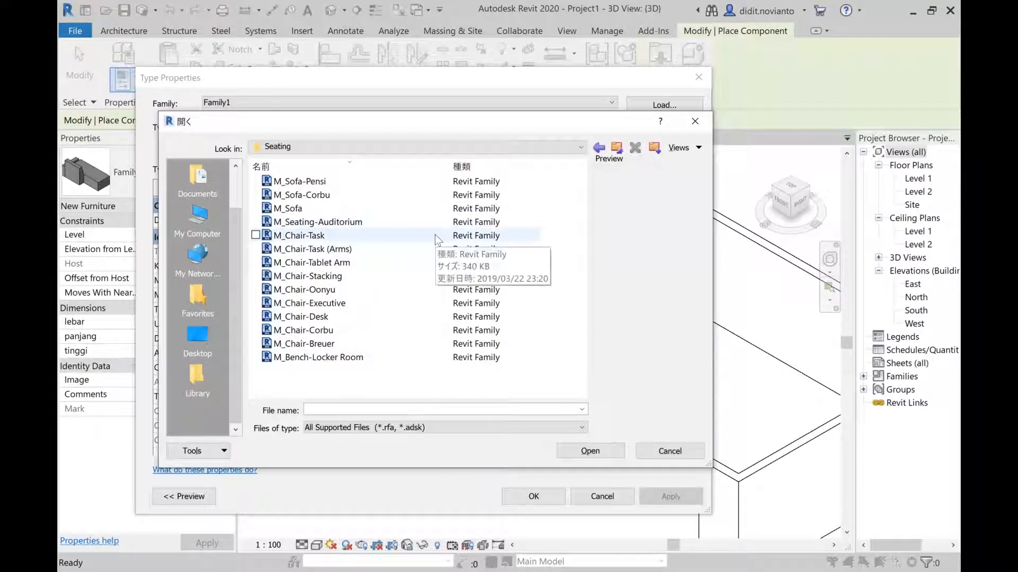
# Preview the sofa families and load M_Sofa-Corbu as the component type.
pyautogui.click(399, 194)
pyautogui.click(395, 185)
pyautogui.click(392, 199)
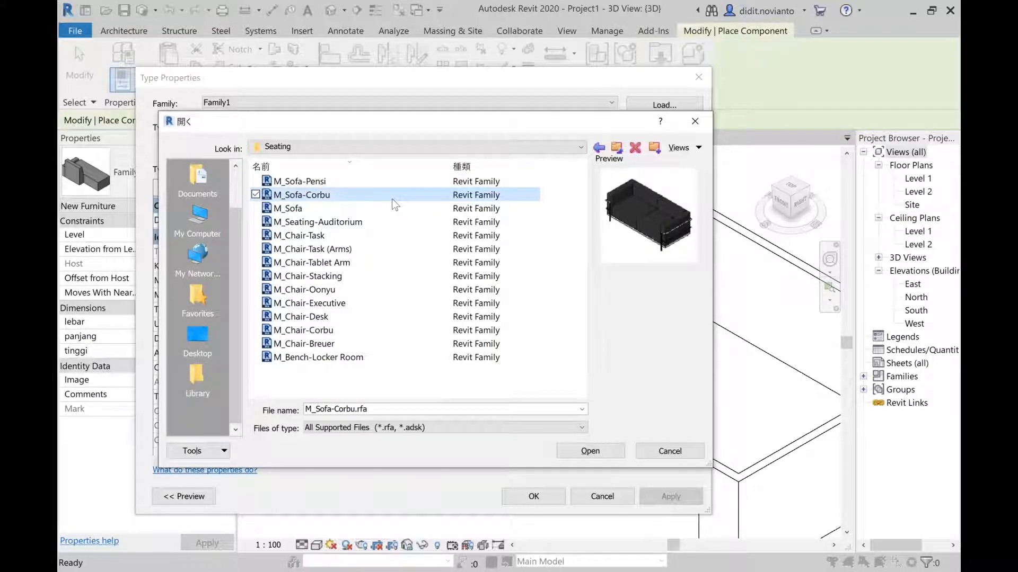
pyautogui.click(614, 457)
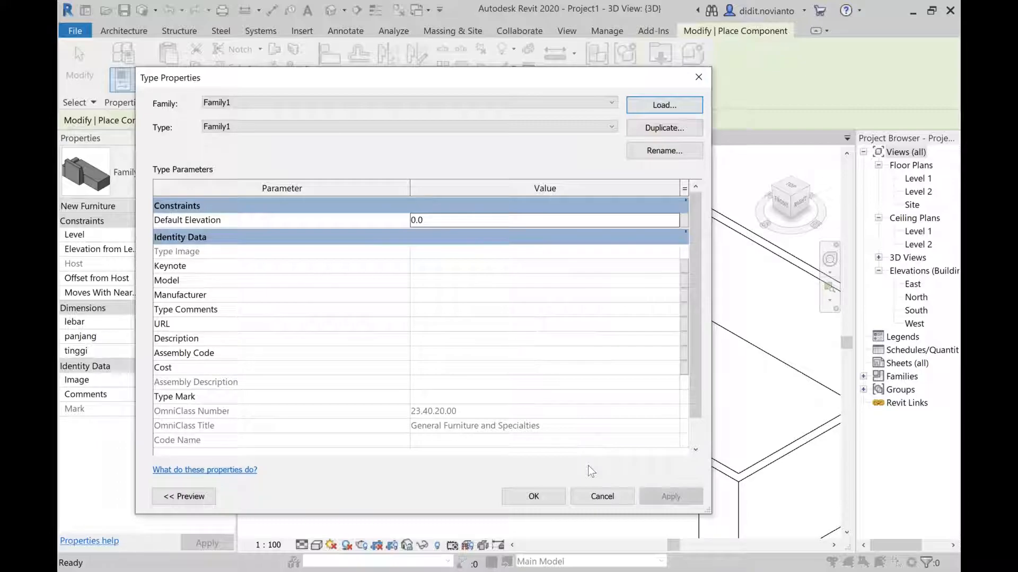
pyautogui.click(534, 497)
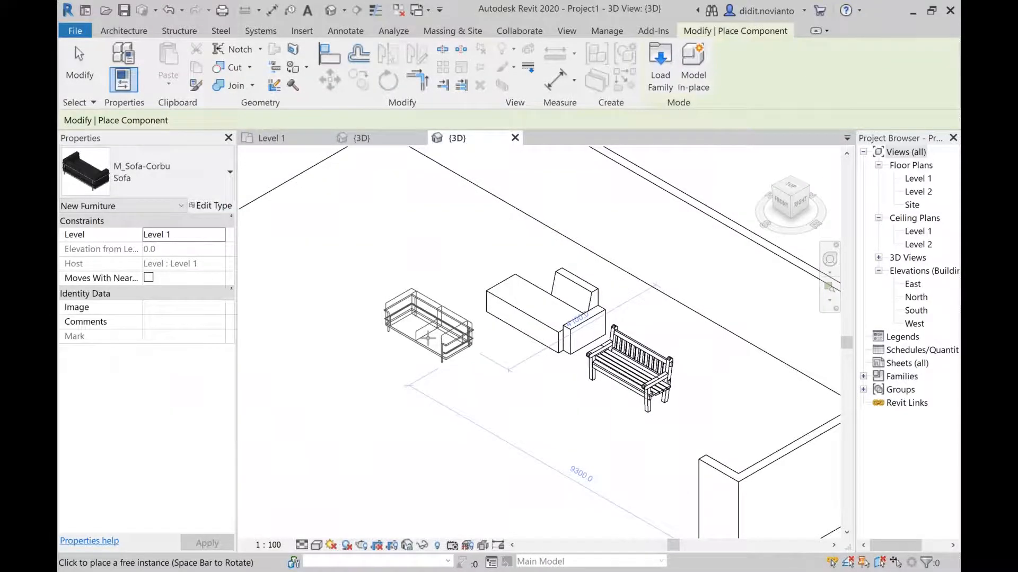
# Place one M_Sofa-Corbu on Level 1 beside the custom sofa and set the 3D view's visual style to Shaded.
pyautogui.click(422, 328)
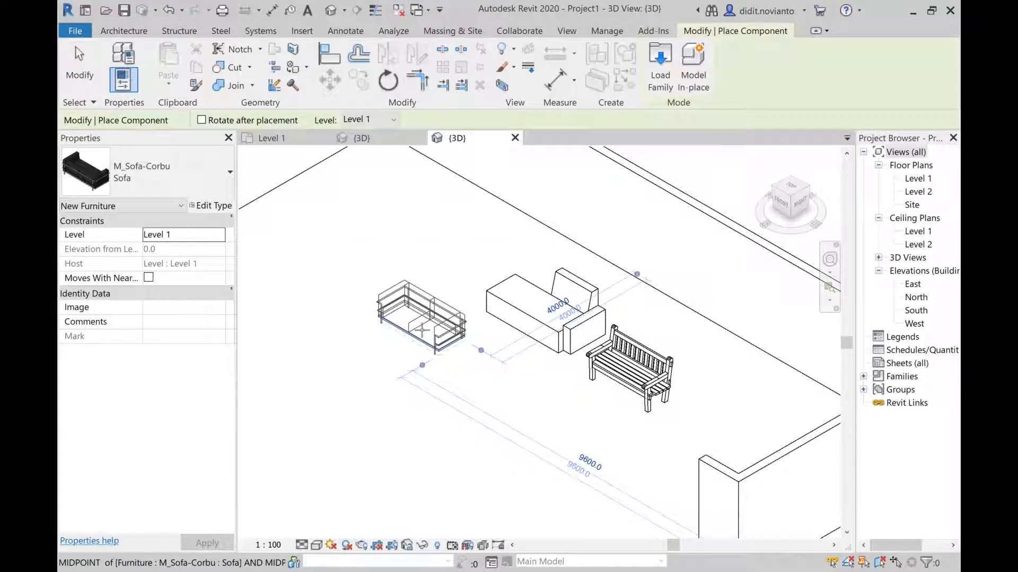
pyautogui.click(89, 61)
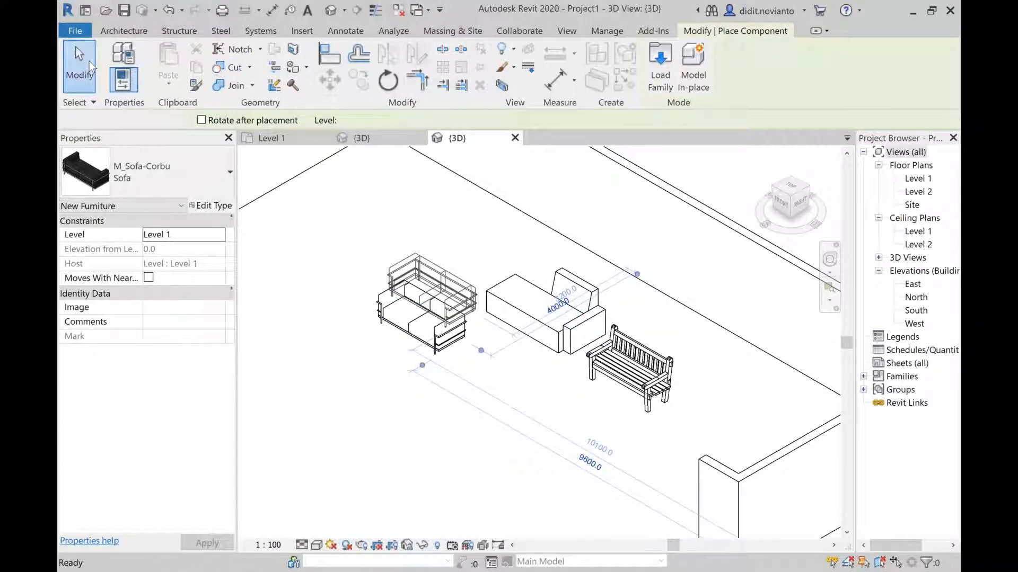
pyautogui.scroll(3, 419, 312)
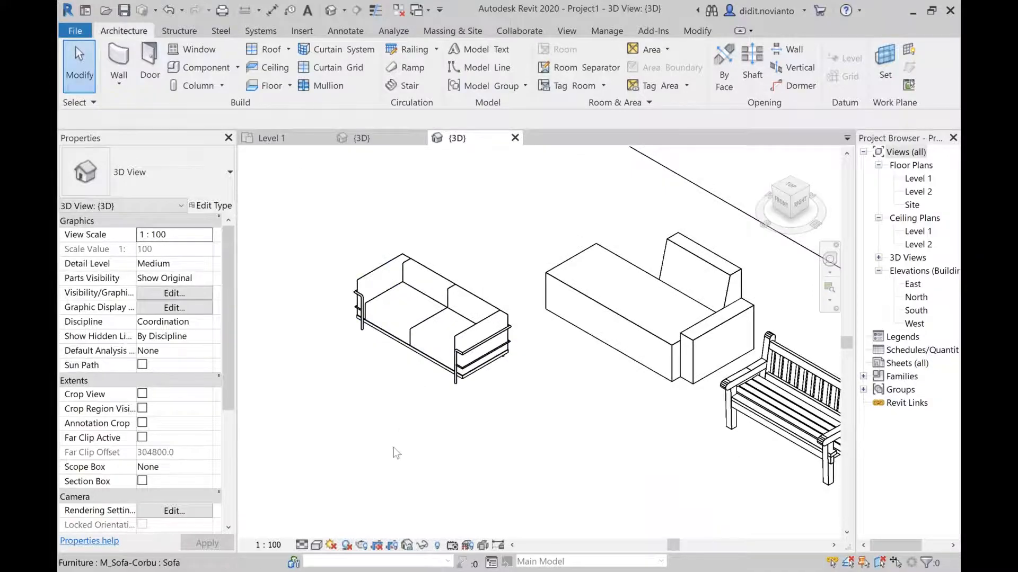
pyautogui.click(318, 546)
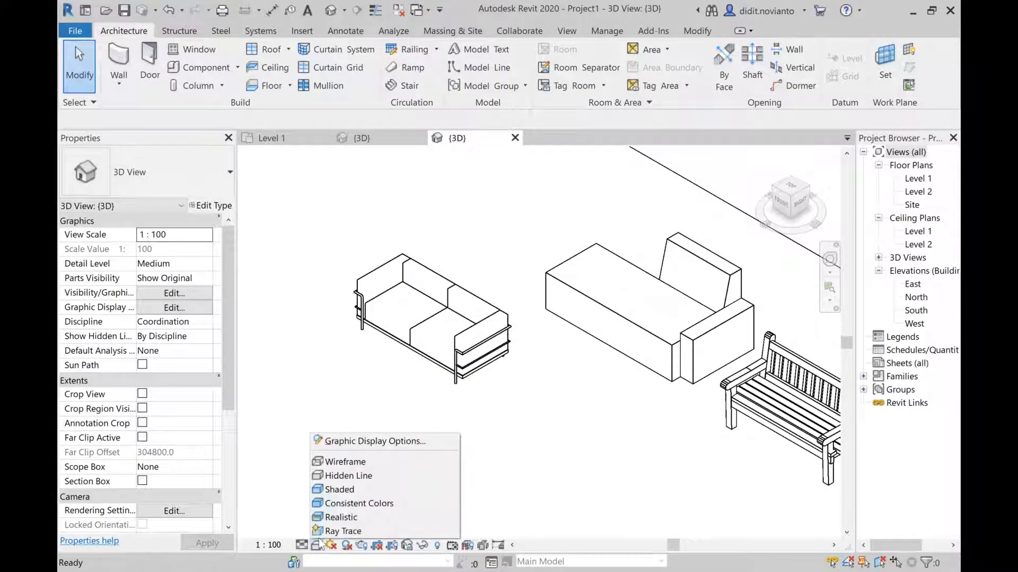
pyautogui.click(339, 489)
# In the M_Sofa-Corbu family, stretch the chrome base frame extrusion upward to a depth of about 225 mm.
pyautogui.scroll(-3, 424, 344)
pyautogui.scroll(3, 573, 403)
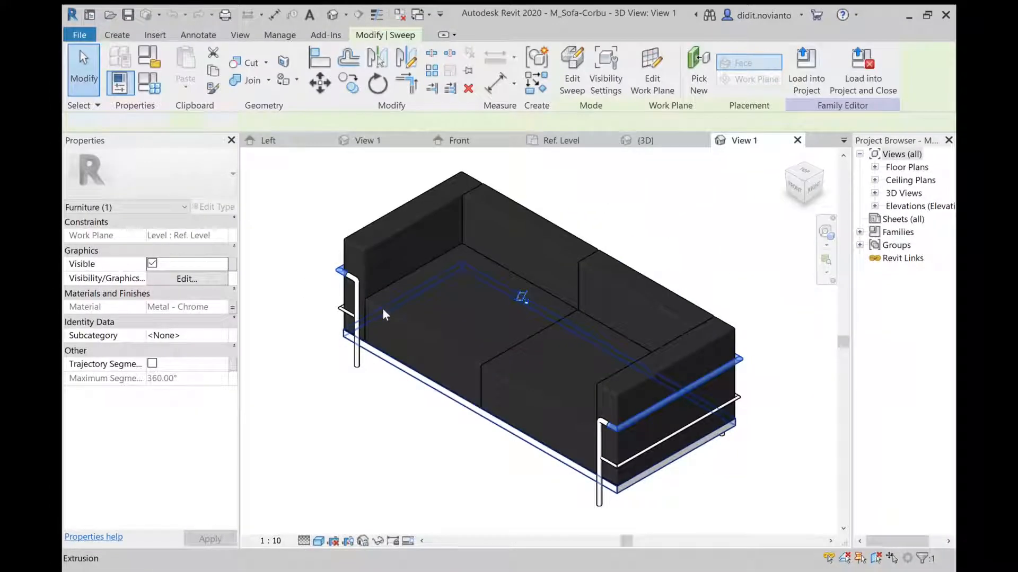
pyautogui.click(424, 332)
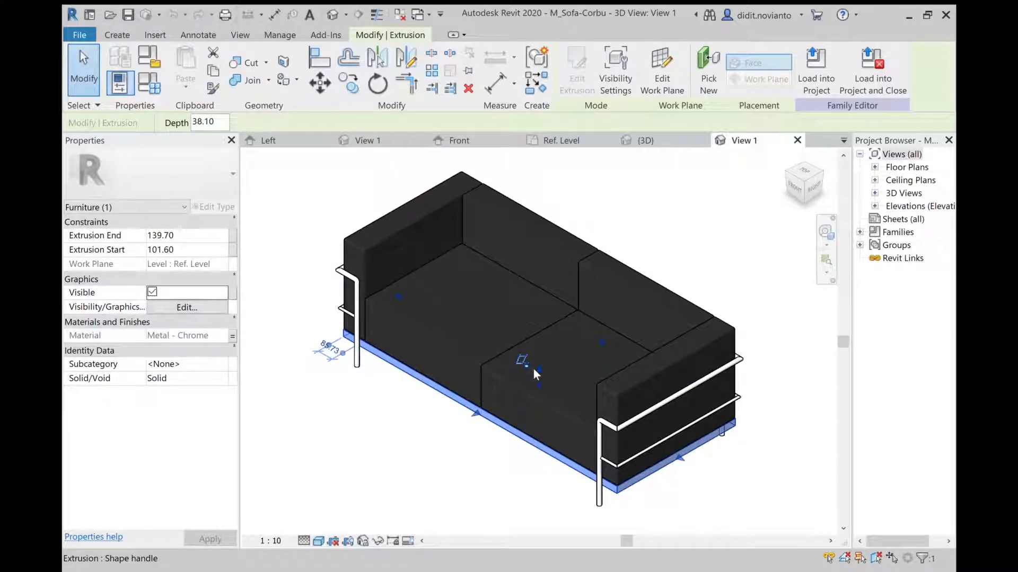
pyautogui.moveTo(538, 368); pyautogui.dragTo(529, 338)
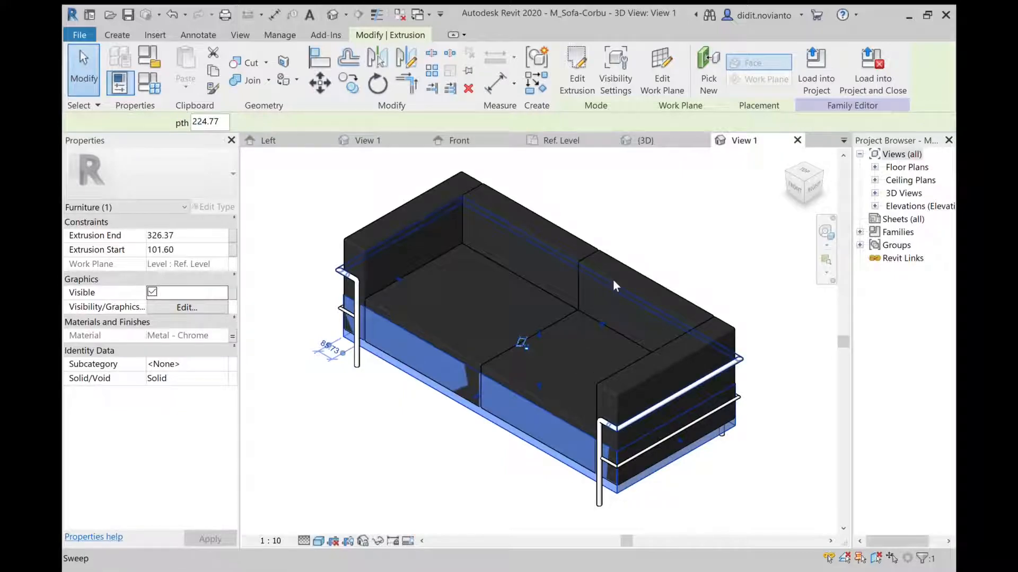
# Select the nested Cushion at one end of the sofa's backrest and examine it from another angle.
pyautogui.click(612, 286)
pyautogui.press('Escape')
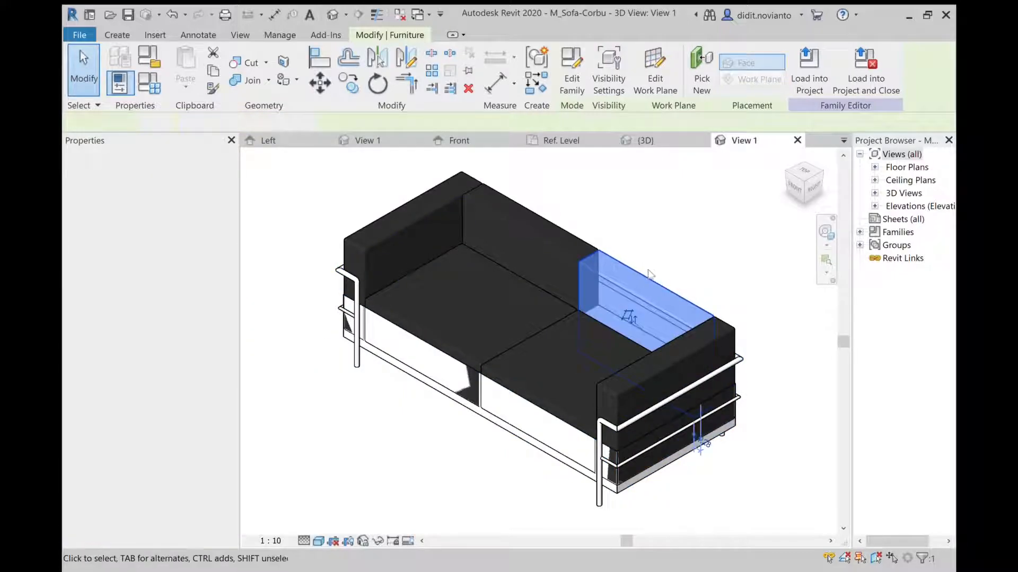
pyautogui.click(677, 325)
pyautogui.keyDown('shift'); pyautogui.moveTo(677, 324); pyautogui.dragTo(570, 365, button='middle'); pyautogui.keyUp('shift')
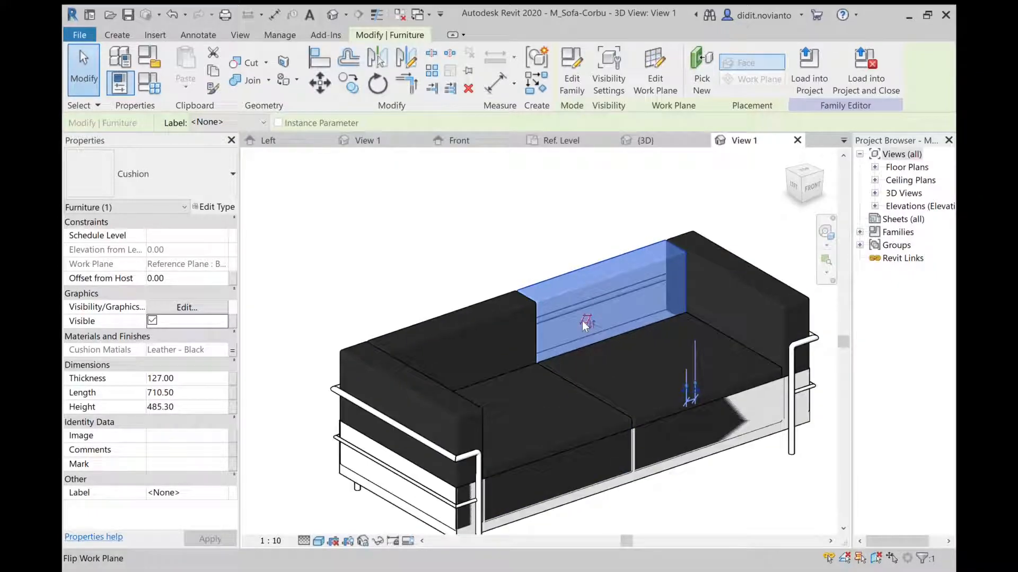
# Load the edited M_Sofa-Corbu family into Project1, close the family, and return to the placed furniture in the project's 3D view.
pyautogui.press('Escape')
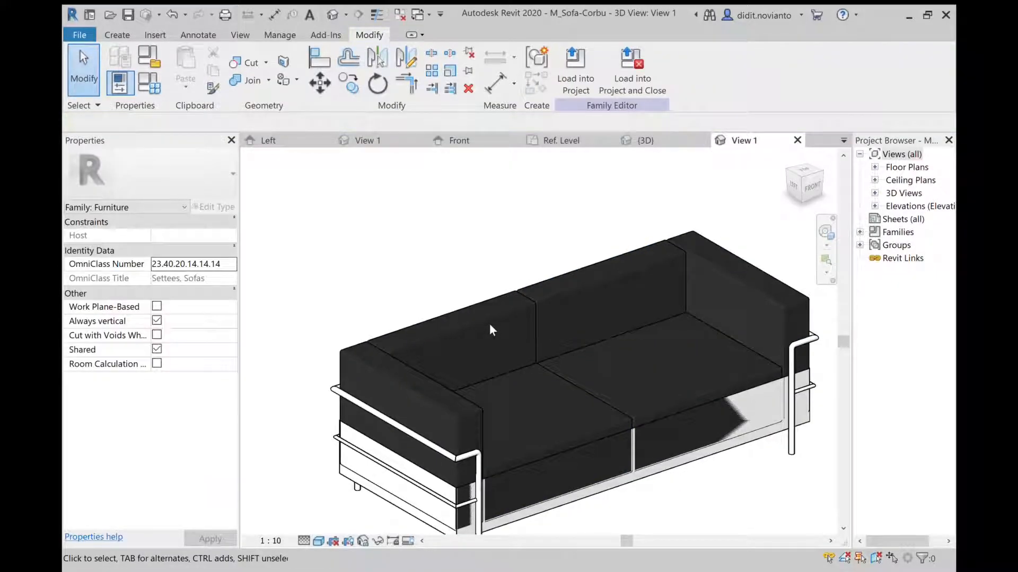
pyautogui.scroll(-3, 495, 284)
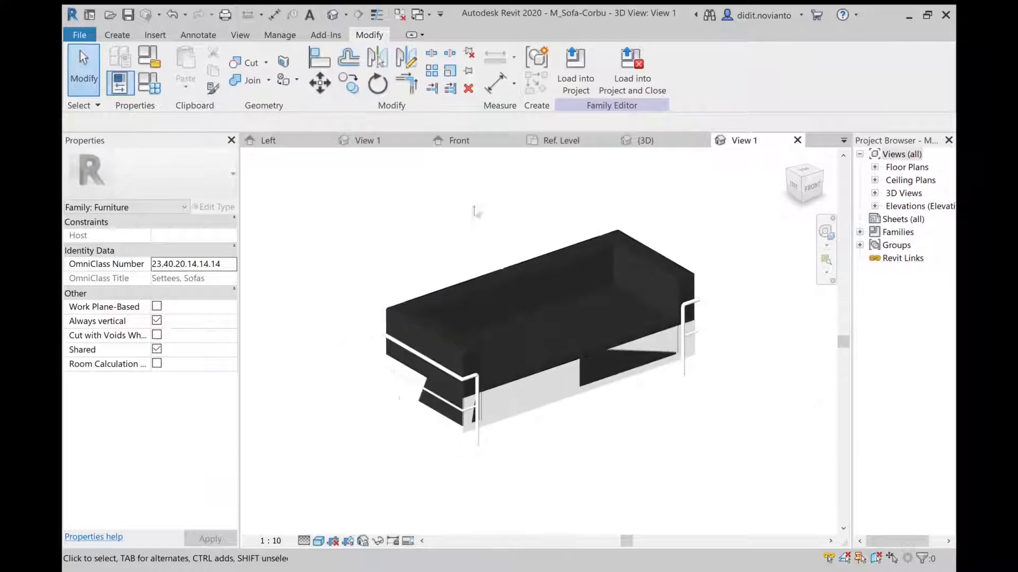
pyautogui.click(570, 80)
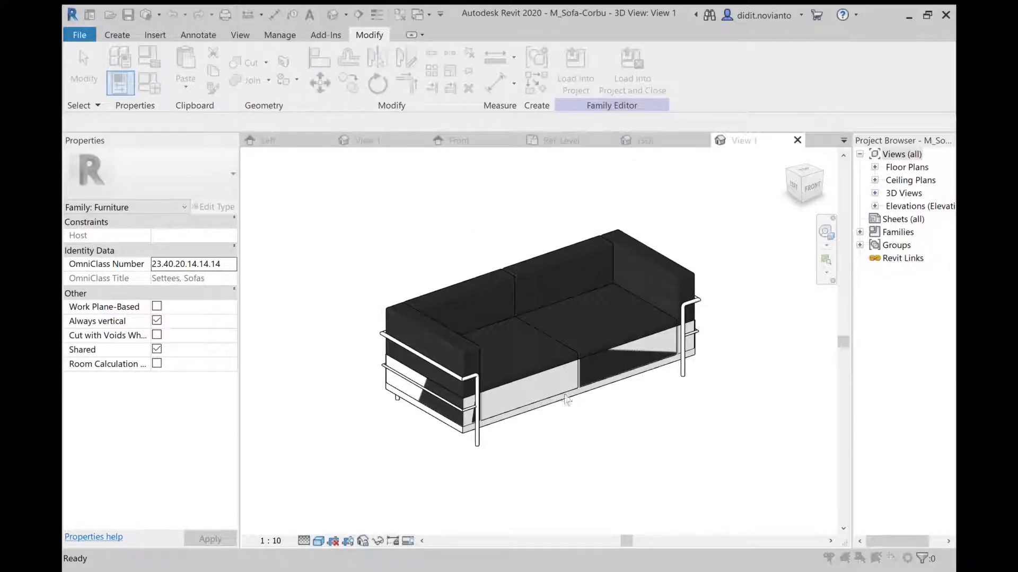
pyautogui.click(633, 74)
pyautogui.click(798, 141)
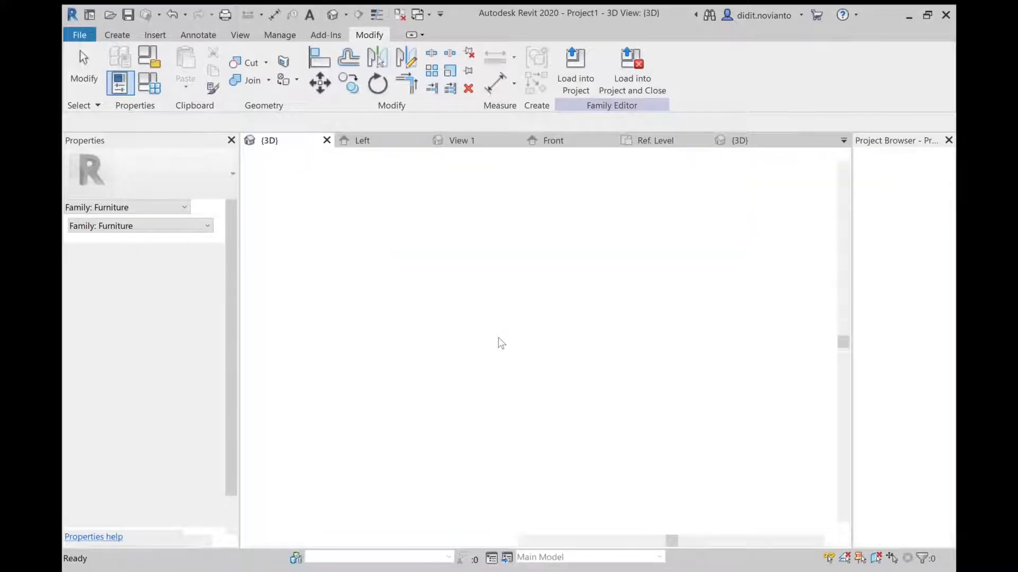
pyautogui.moveTo(565, 329)
pyautogui.keyDown('shift'); pyautogui.mouseDown(button='middle')
pyautogui.moveTo(572, 336)
pyautogui.moveTo(533, 324)
pyautogui.mouseUp(button='middle'); pyautogui.keyUp('shift')
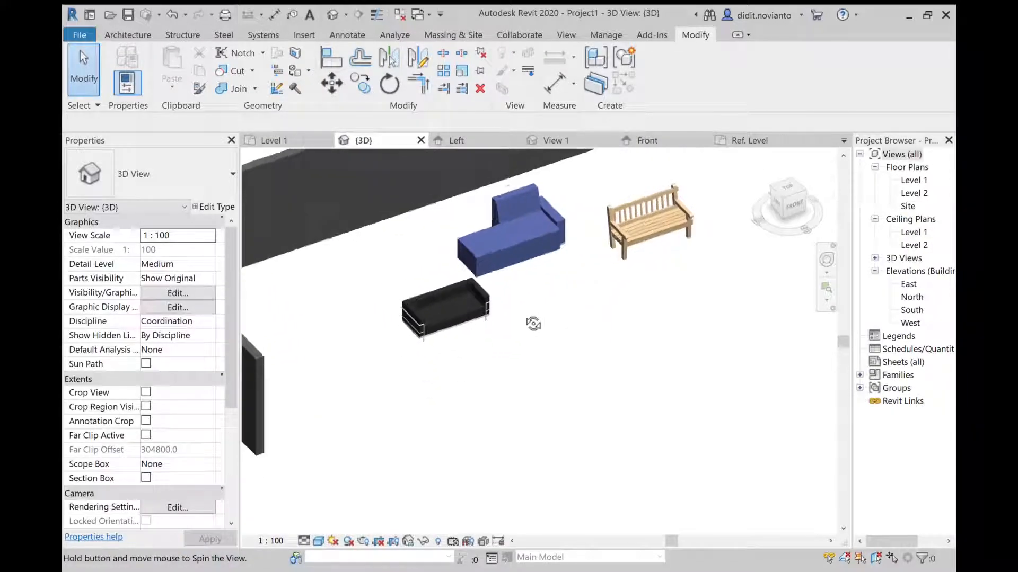
pyautogui.scroll(4, 562, 320)
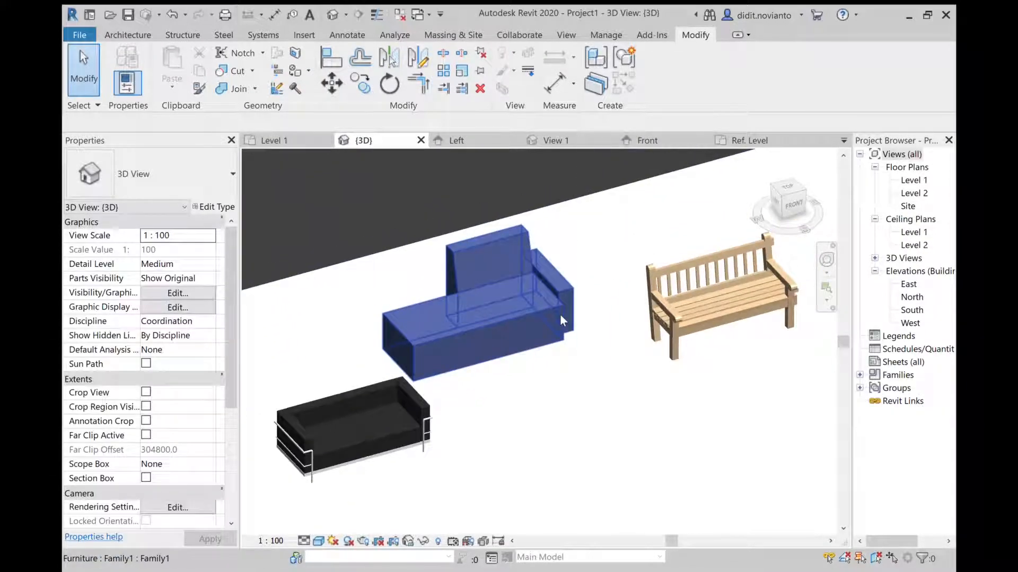